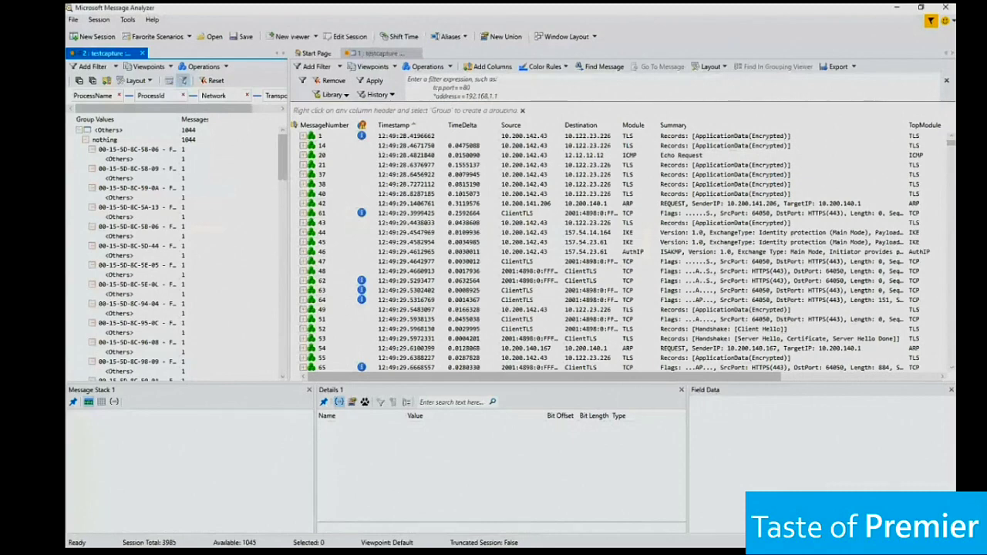
- Filter the analysis grid for http messages
text(http)
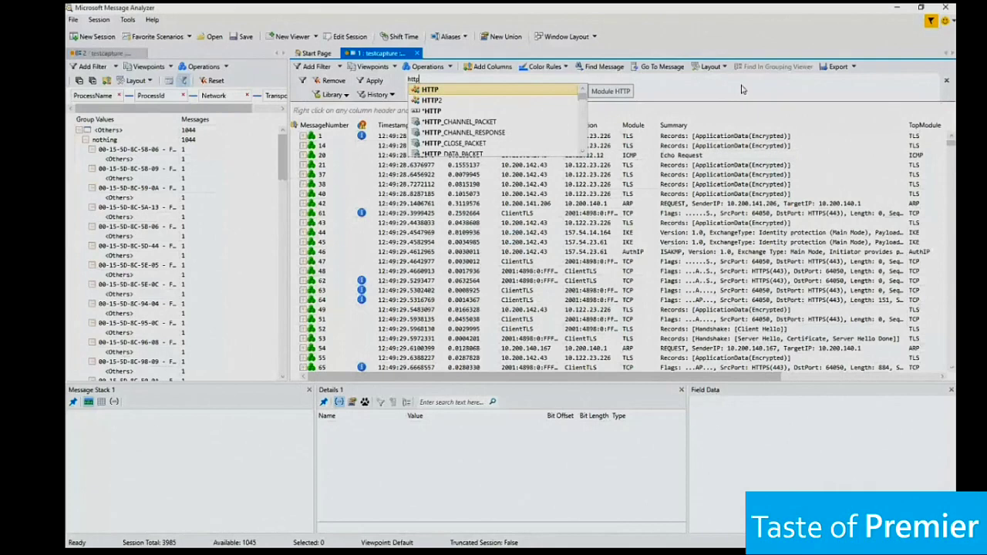
key(ctrl+Return)
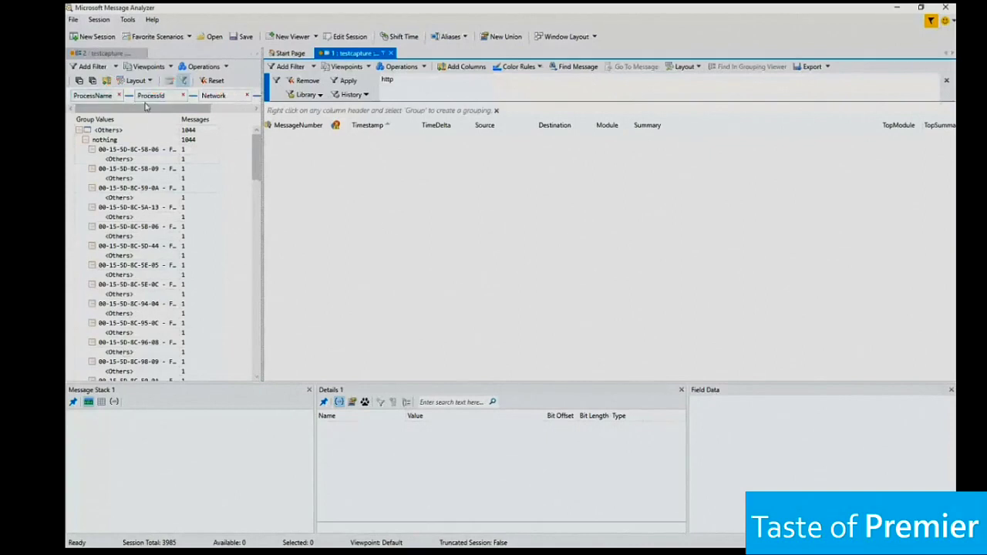
- Try collapsing the whole grouping tree and its ProcessId level, re-expanding the <Others> and nothing nodes
click(79, 81)
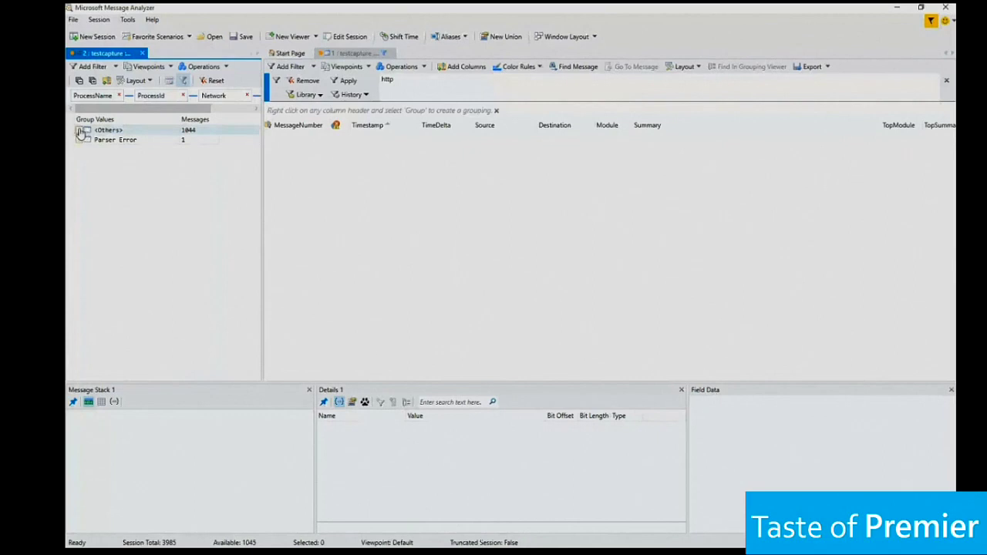
click(81, 131)
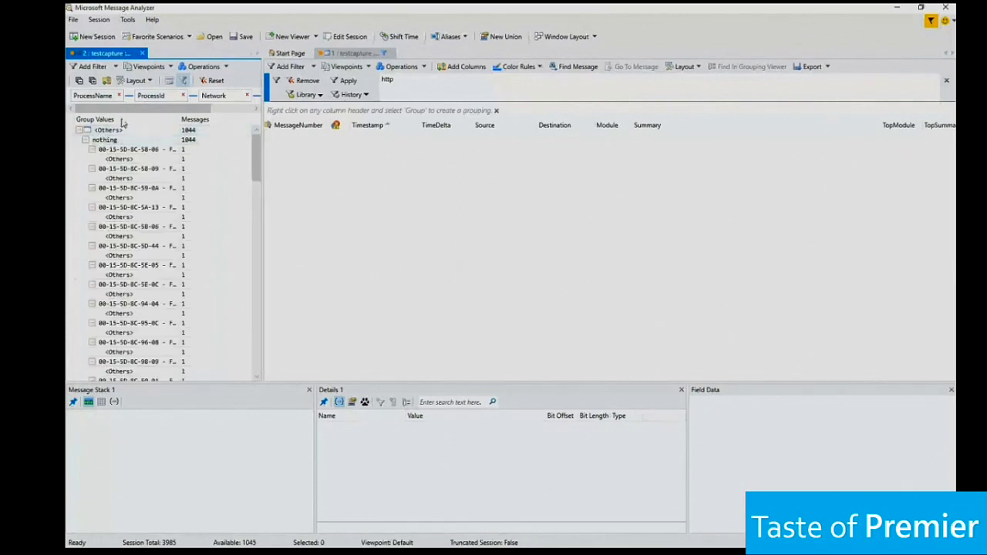
right_click(147, 101)
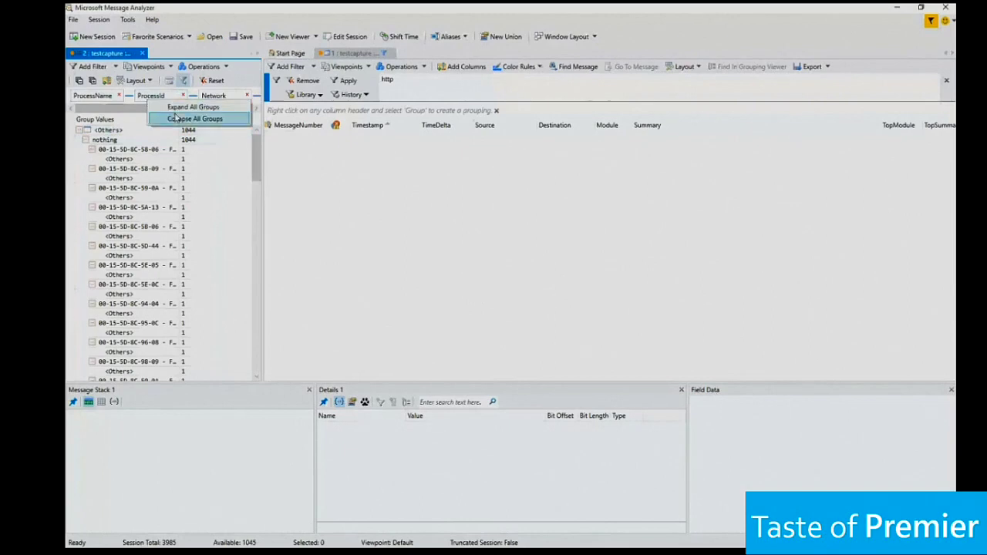
click(176, 118)
click(87, 141)
- Collapse all groups at the Network level of the grouping viewer
right_click(207, 98)
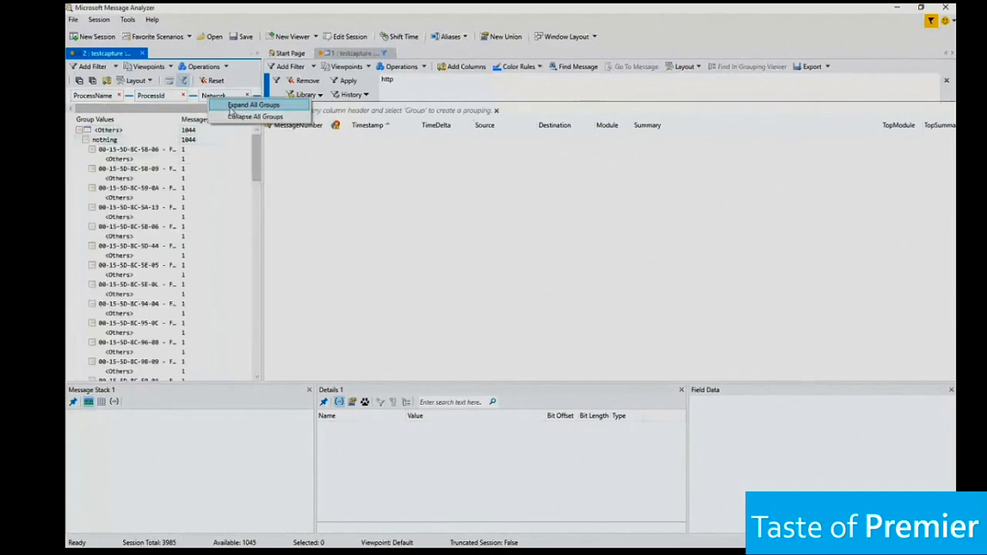
click(230, 108)
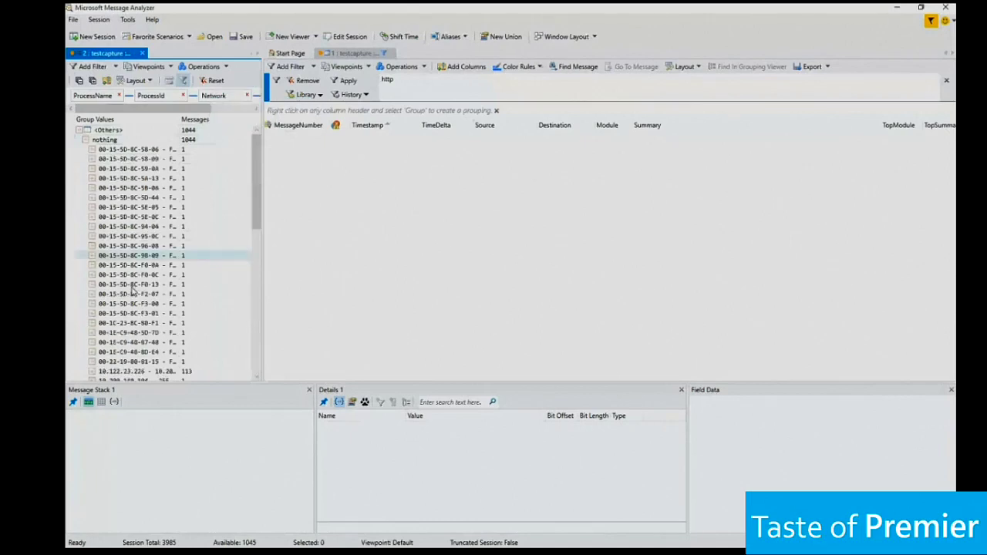
click(143, 170)
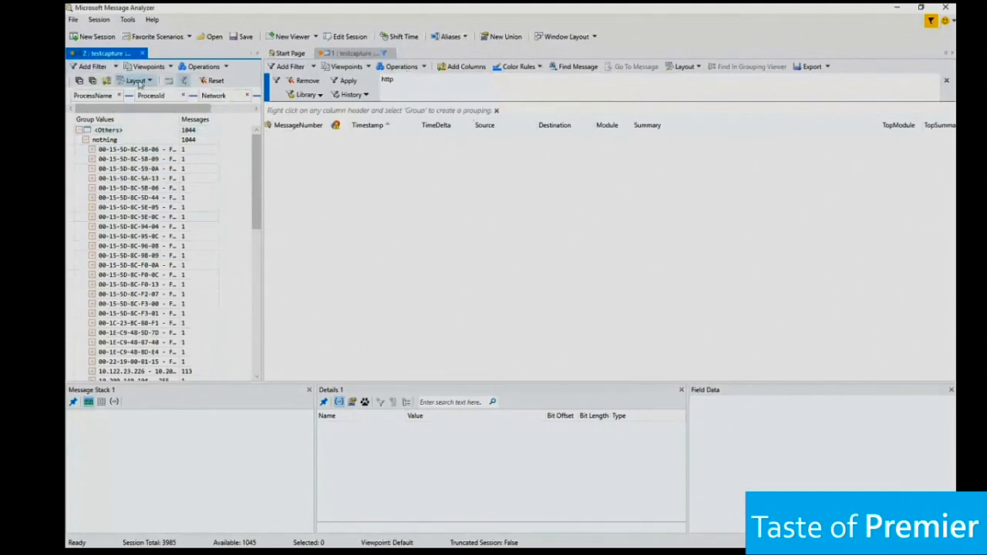
- Add a filter to the grouping viewer and apply http as its expression
click(91, 66)
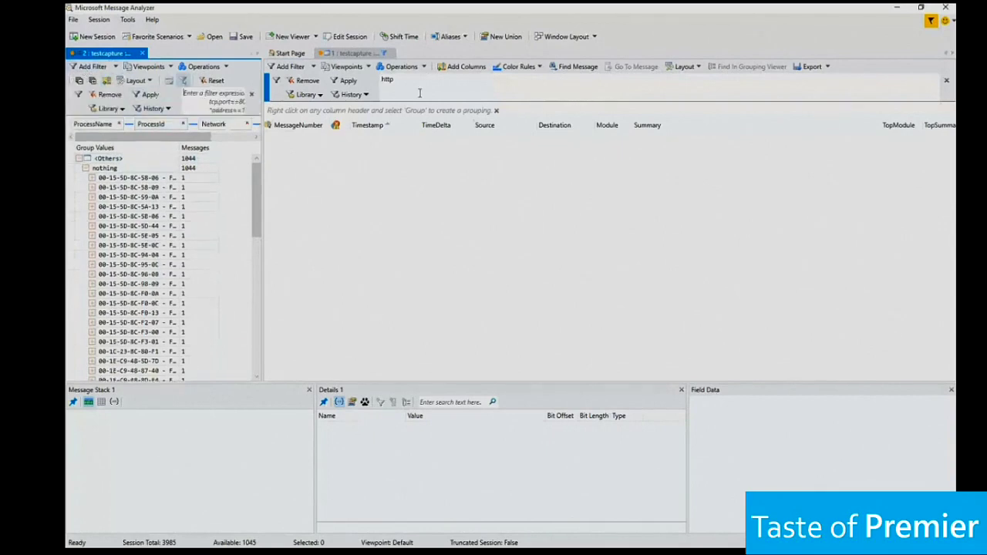
click(207, 94)
text(http)
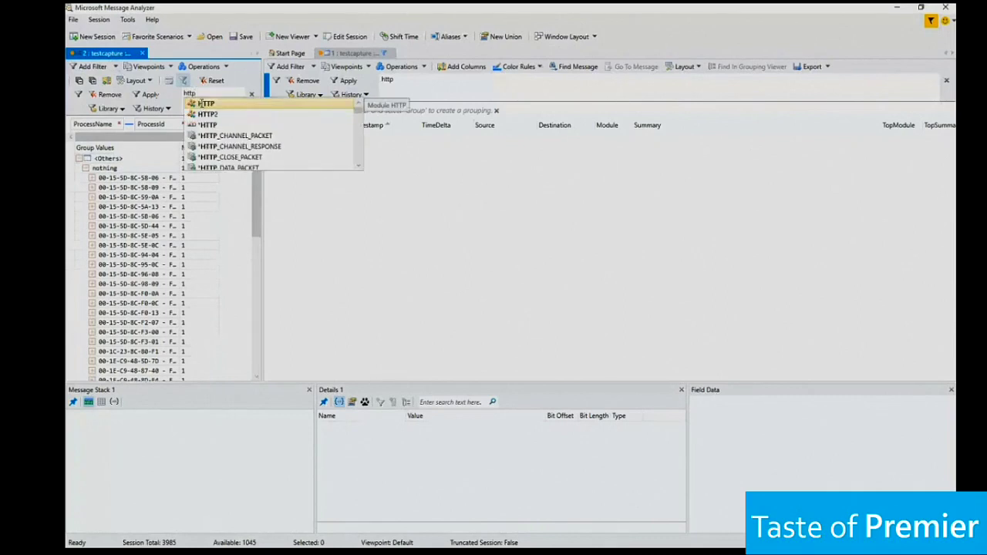
click(201, 104)
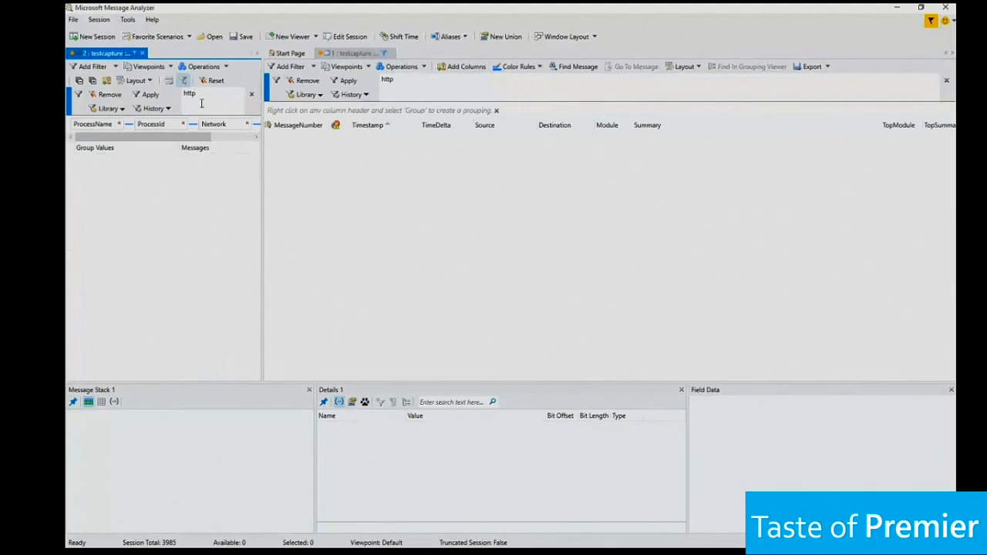
- Replace the grouping viewer's http filter with tls and apply it
key(BackSpace)
key(BackSpace)
key(BackSpace)
key(BackSpace)
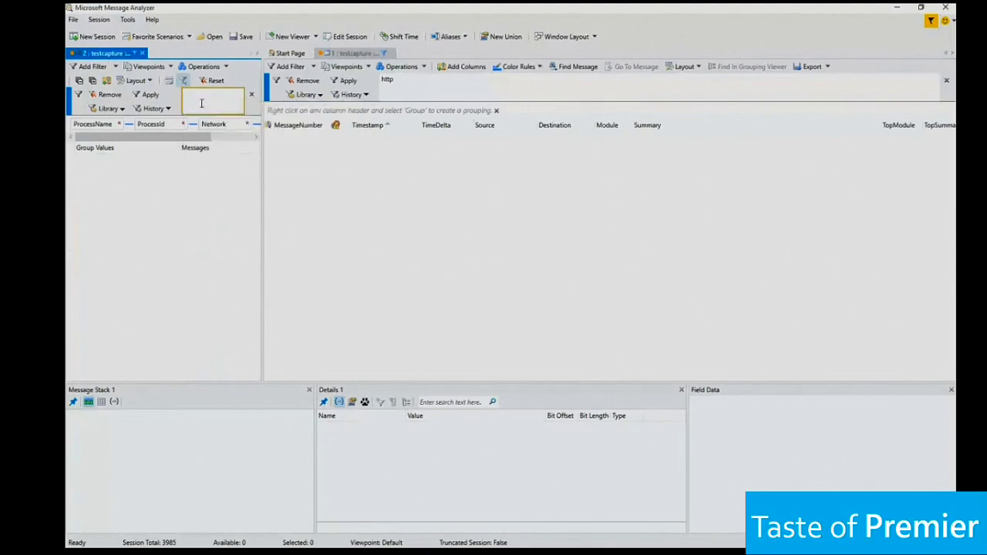
text(tls)
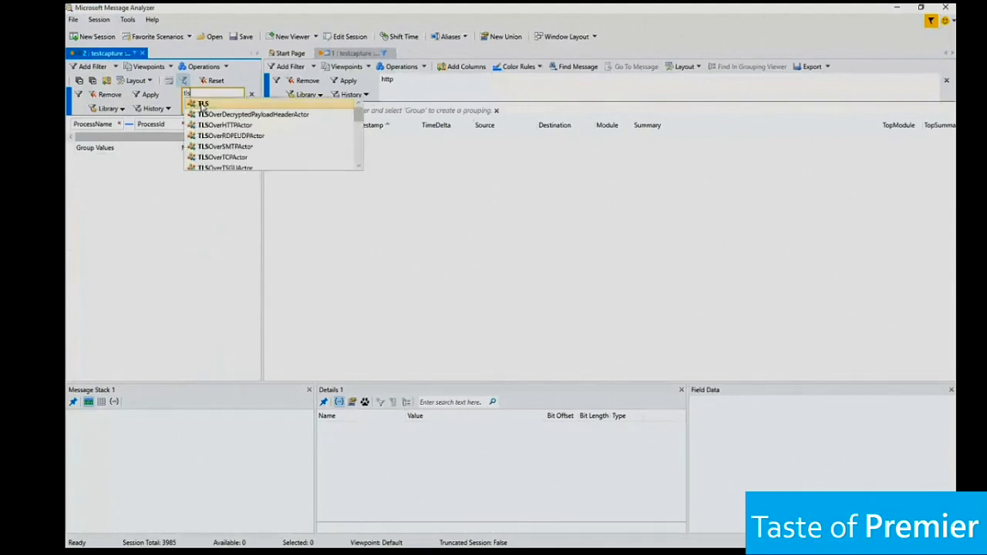
key(Return)
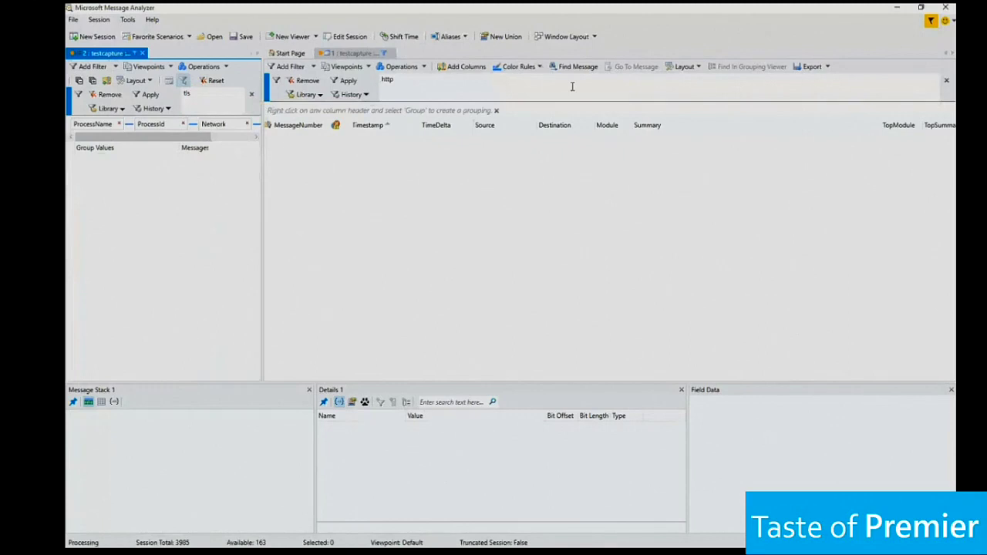
- Replace the analysis grid's http filter with tls and apply it
drag(573, 86, 381, 83)
text(tls)
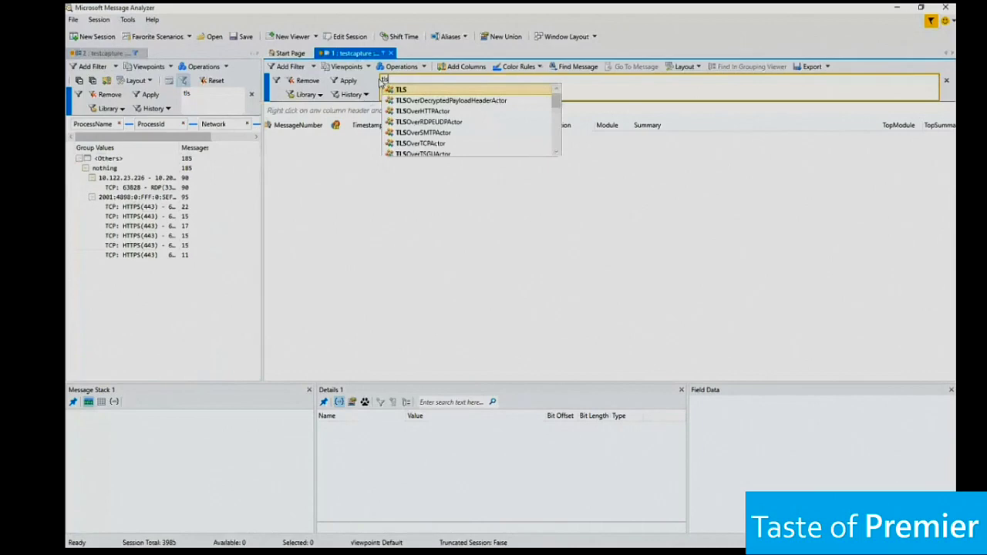
key(ctrl+Return)
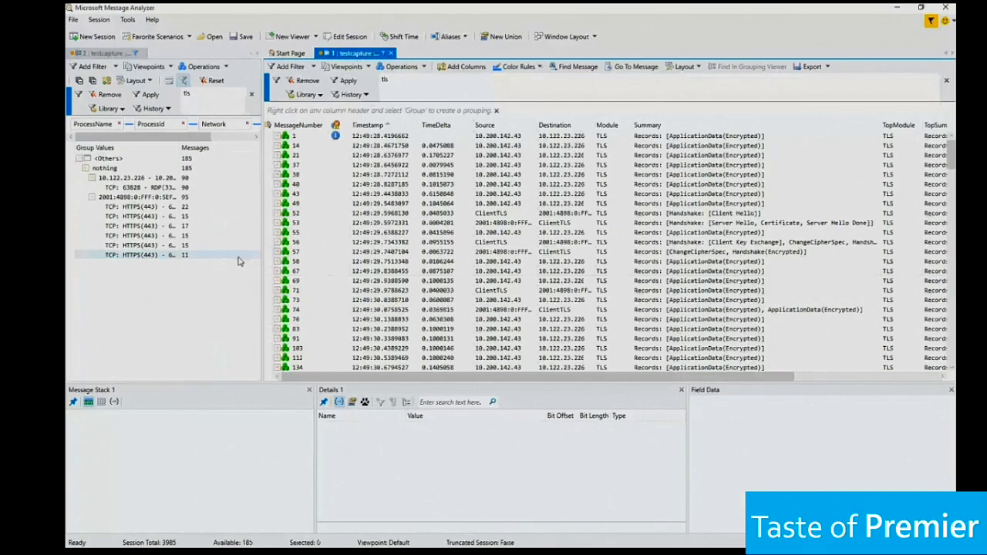
- Select the TLS Client Hello message 52 and find its conversation in the grouping viewer
click(158, 197)
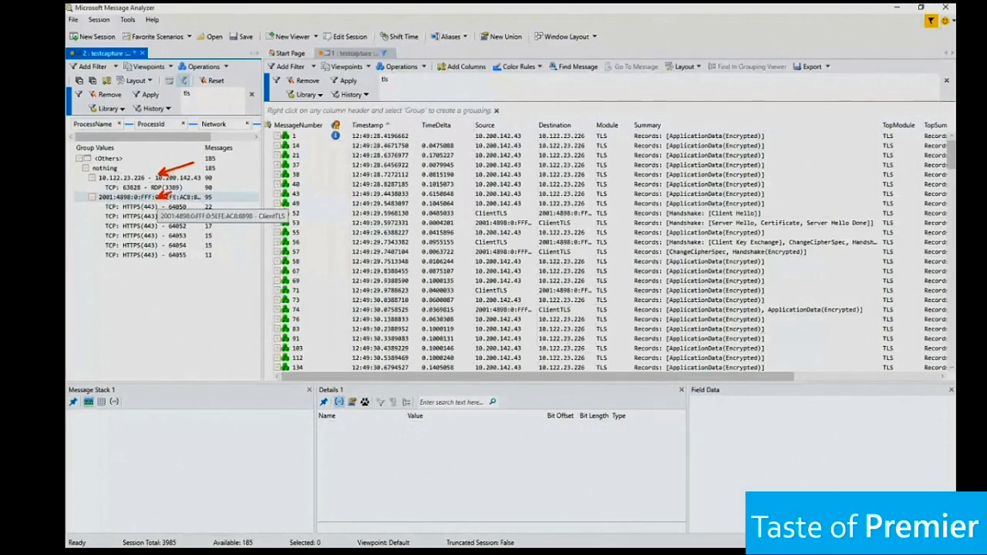
click(738, 284)
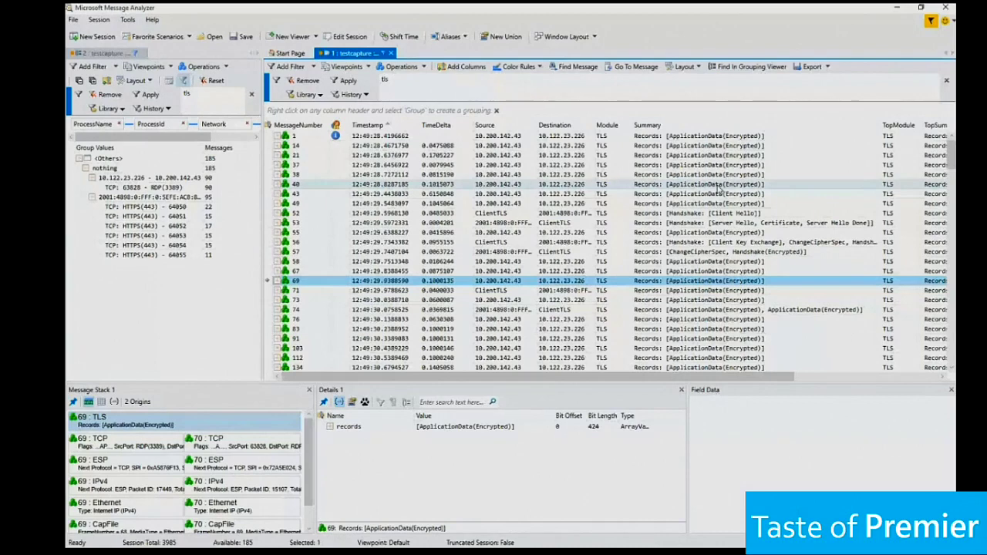
click(674, 215)
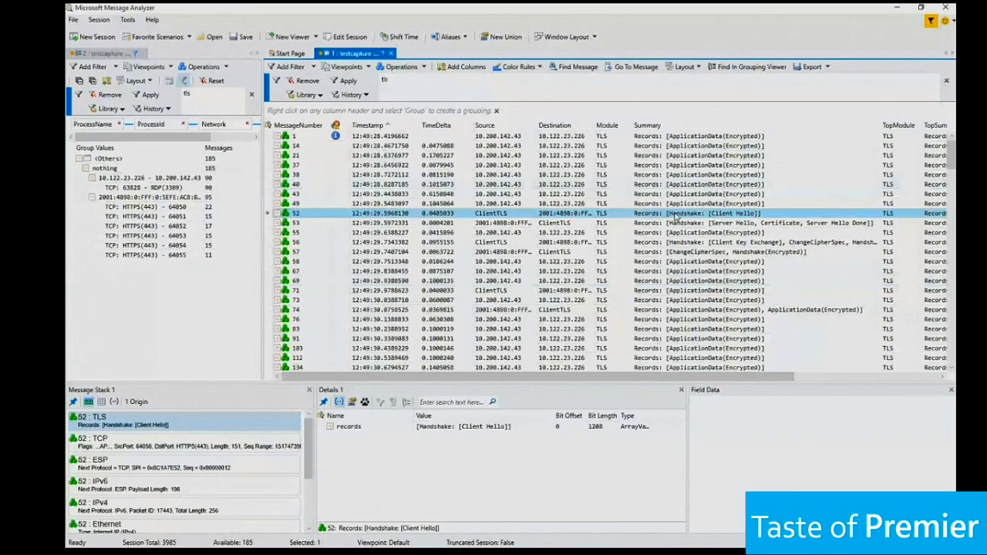
click(752, 66)
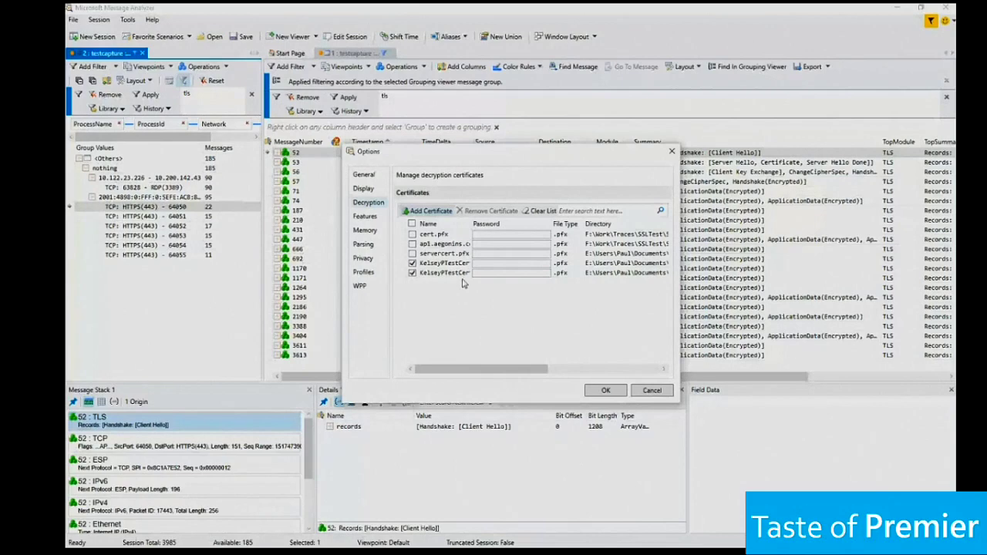
- Accept the decryption options with the two checked .pfx test certificates and reparse the session
key(Return)
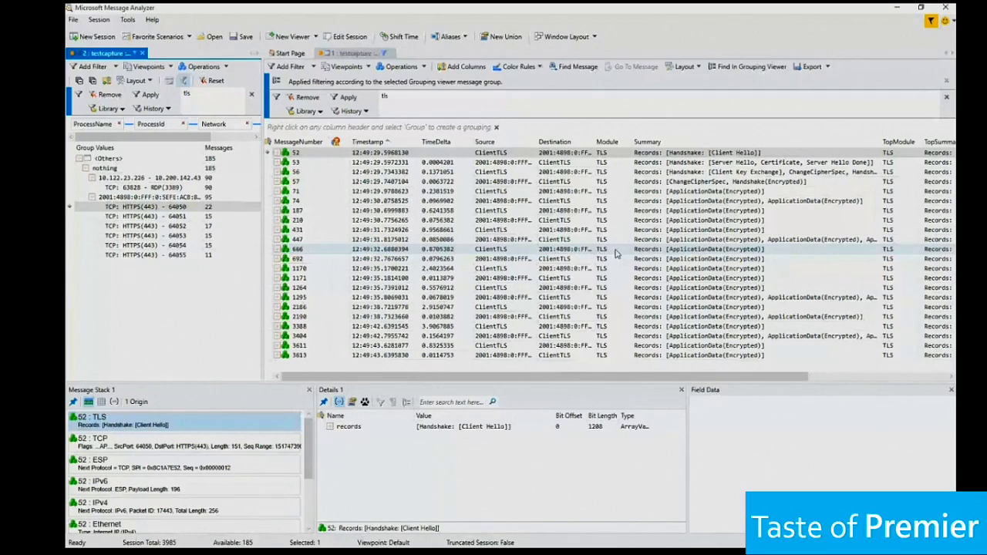
click(100, 20)
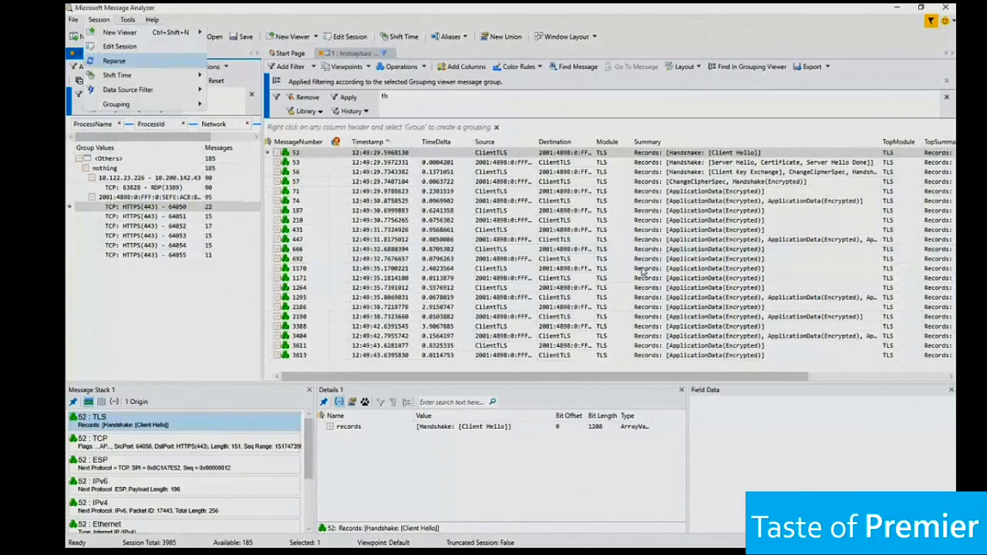
key(Return)
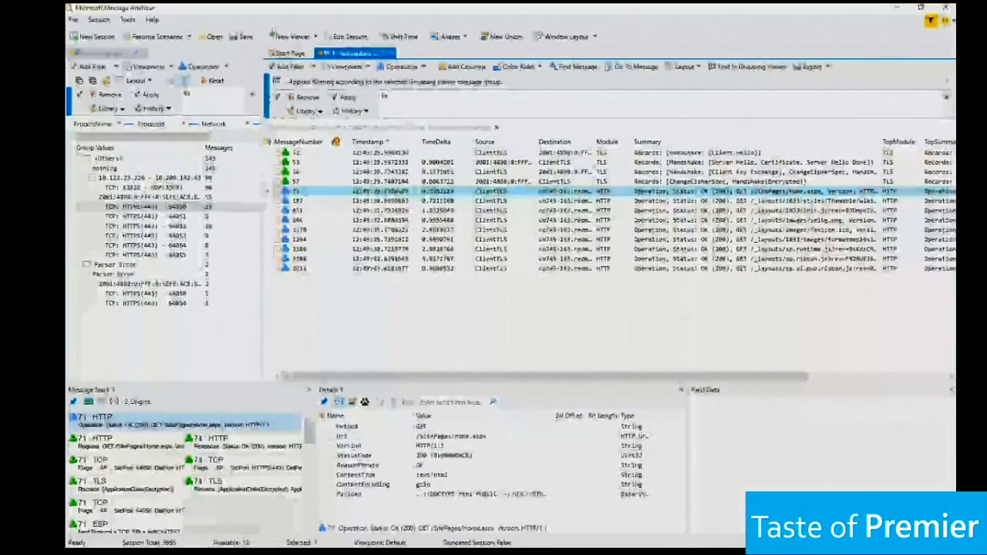
- Review the Save/Export options for the testcapture session and close them without saving
click(73, 19)
click(101, 91)
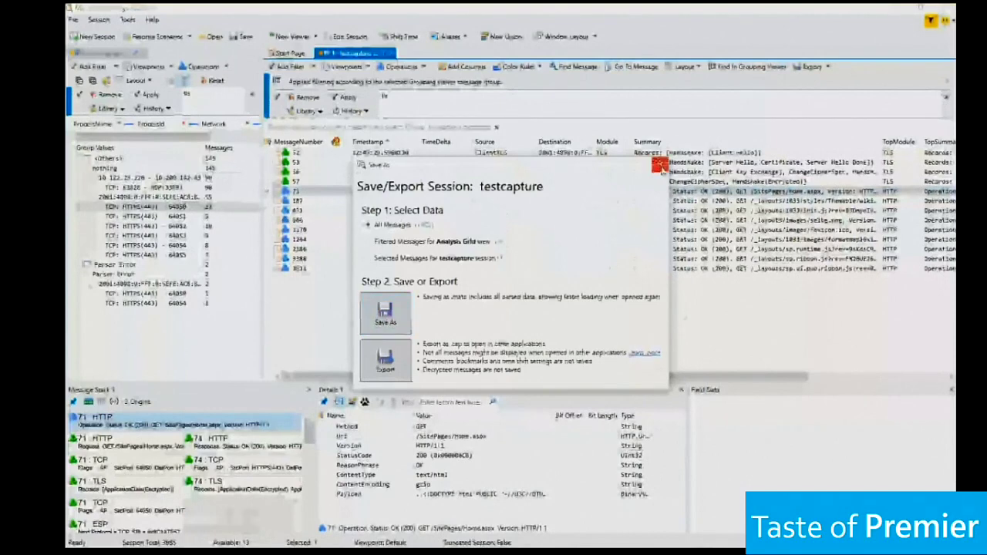
click(659, 165)
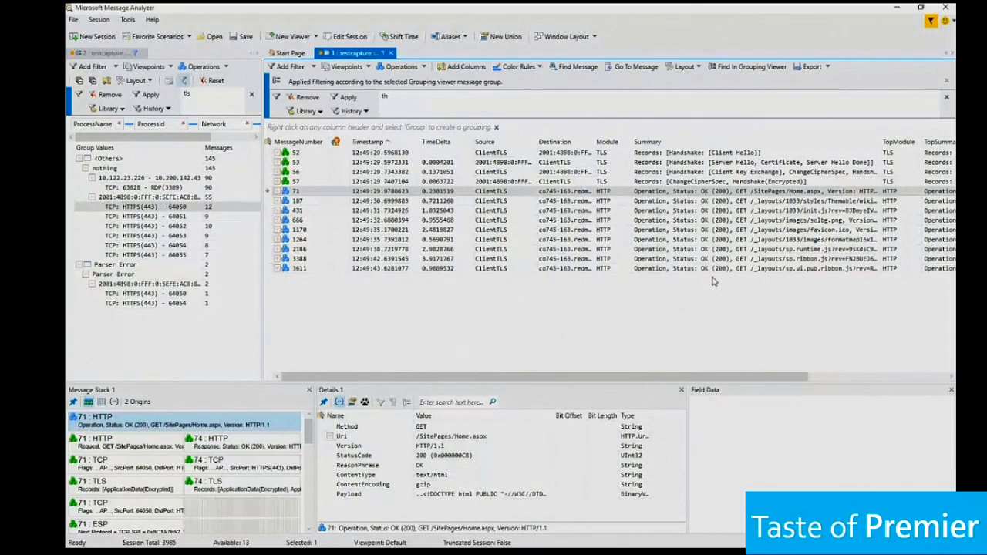
- Inspect the request and response of HTTP operation 187, and the TCP layer of operation 431
double_click(687, 201)
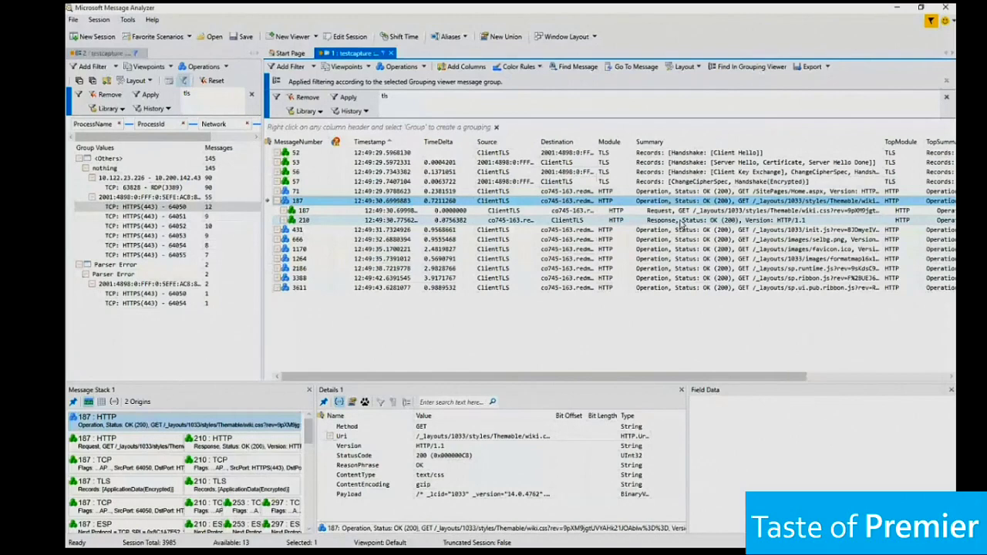
click(682, 229)
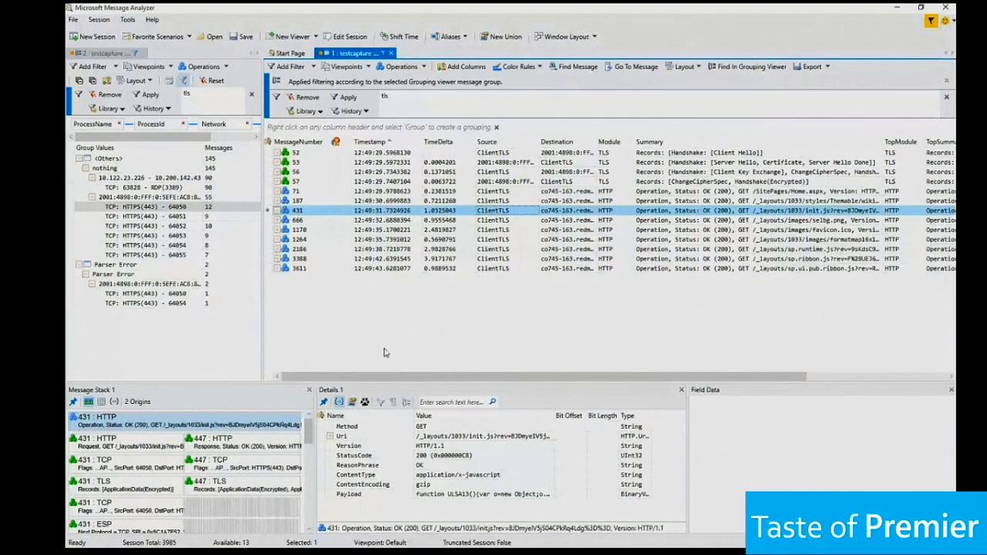
click(159, 461)
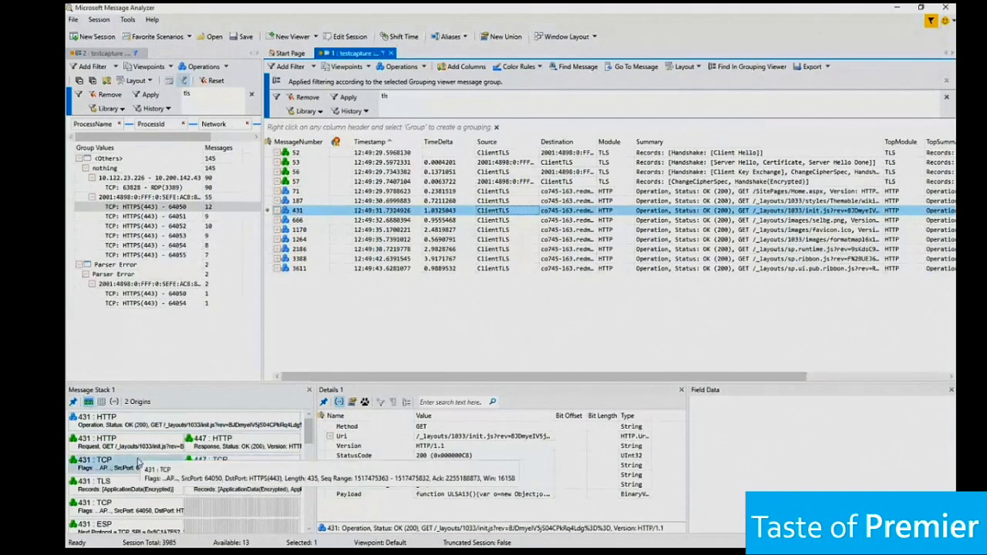
- Close the Message Stack 1 window, reopen it and dock it beside the Details window
click(310, 391)
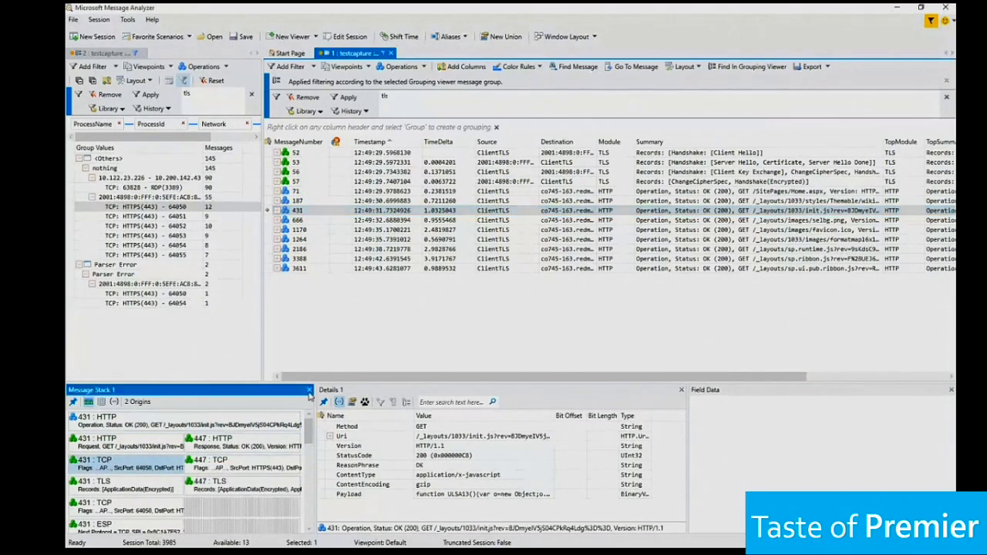
click(127, 19)
mouse_move(143, 33)
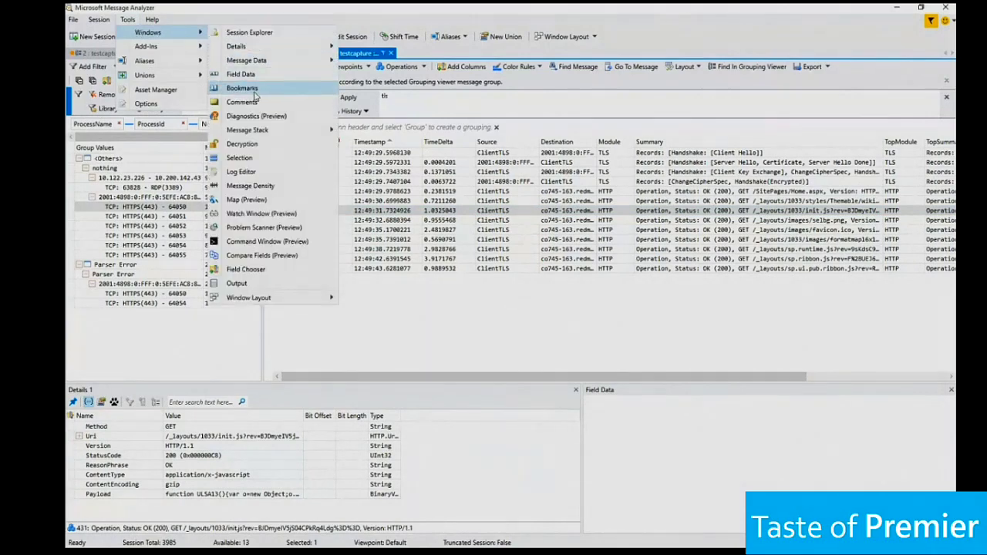
mouse_move(284, 130)
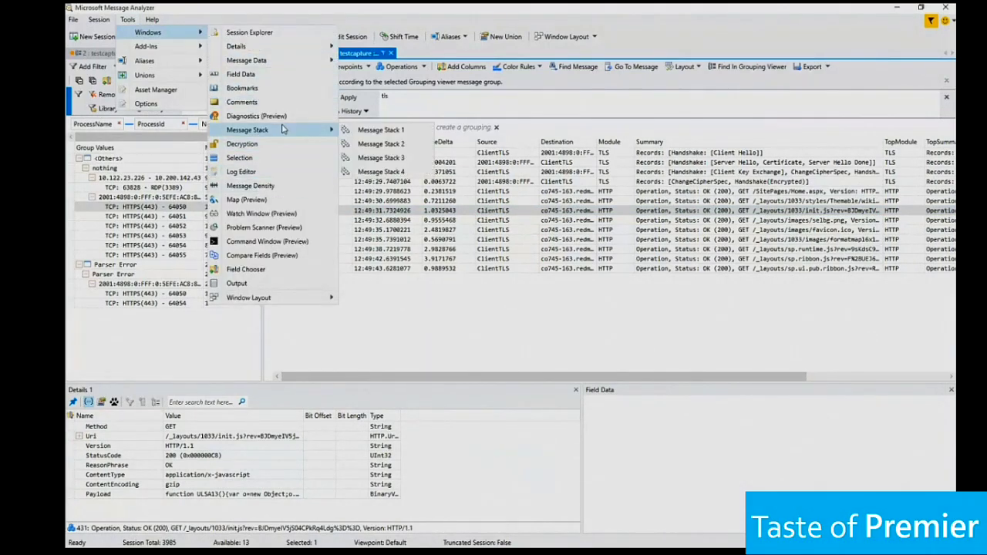
click(402, 132)
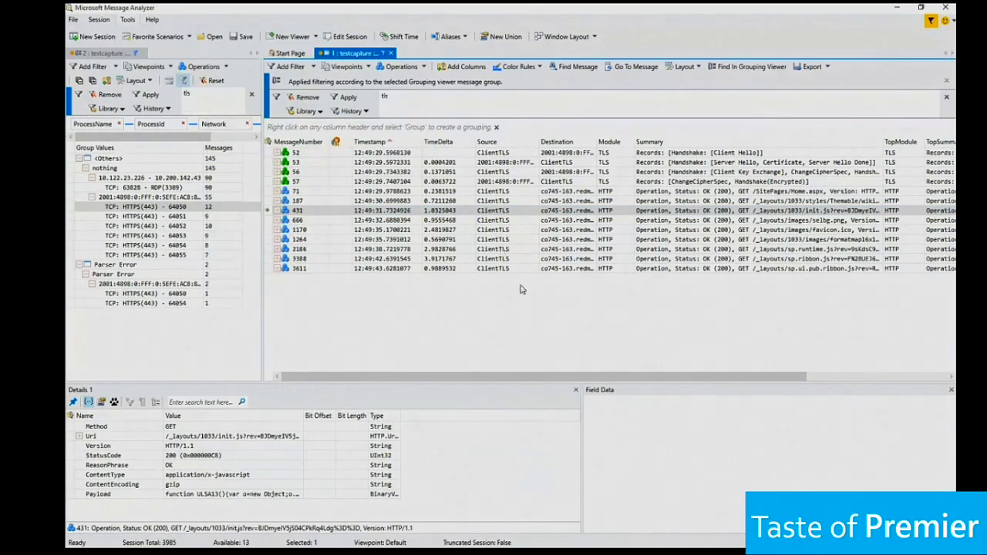
drag(561, 225, 318, 477)
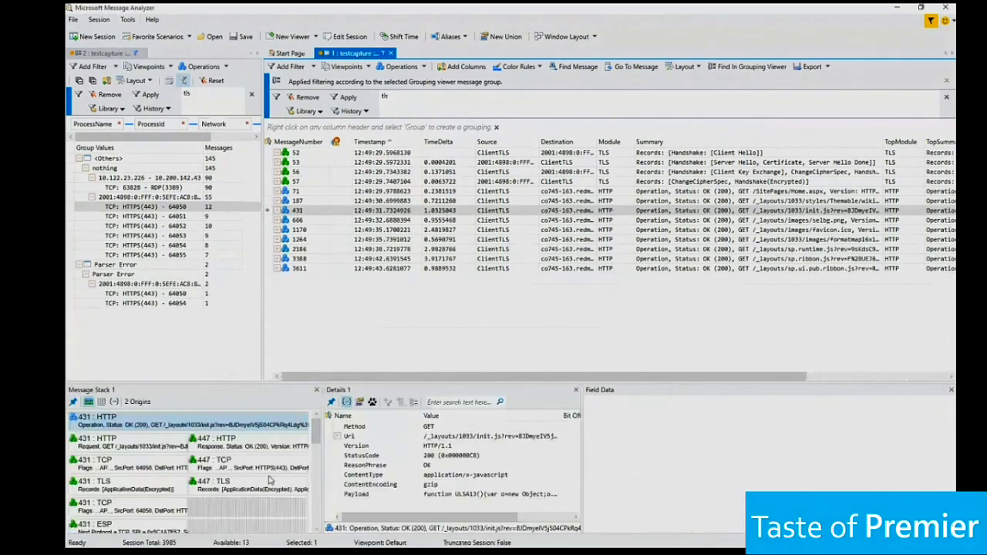
- Examine the DestinationPort field in the TCP layer of message 431
click(104, 466)
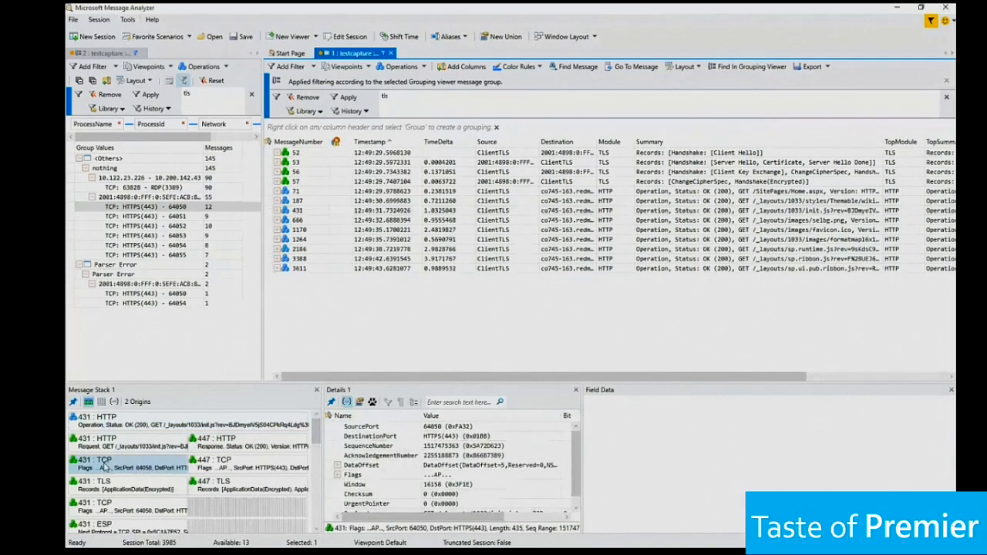
click(370, 436)
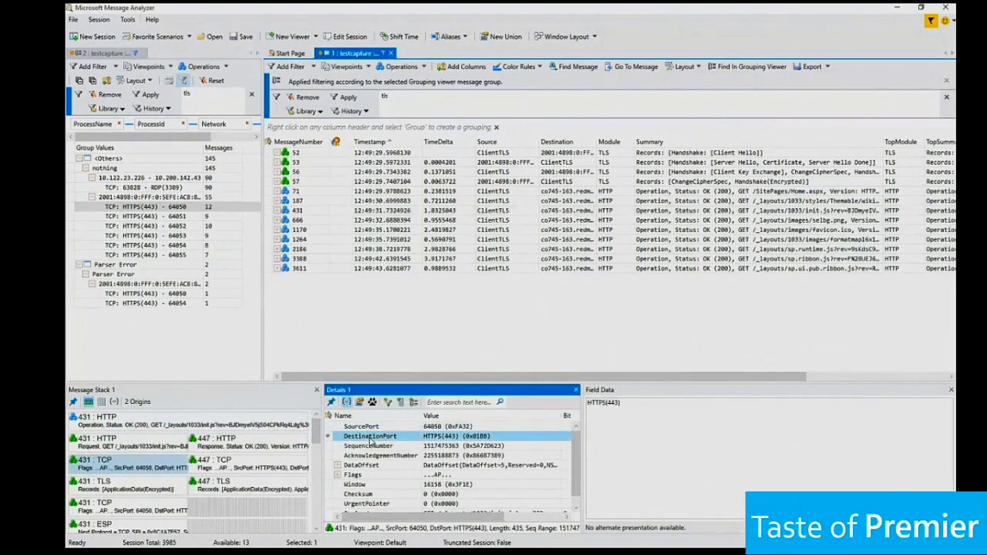
- Examine the SequenceNumber field in the TCP layer of message 431 and the decrypted payload of its HTTP operation
click(373, 446)
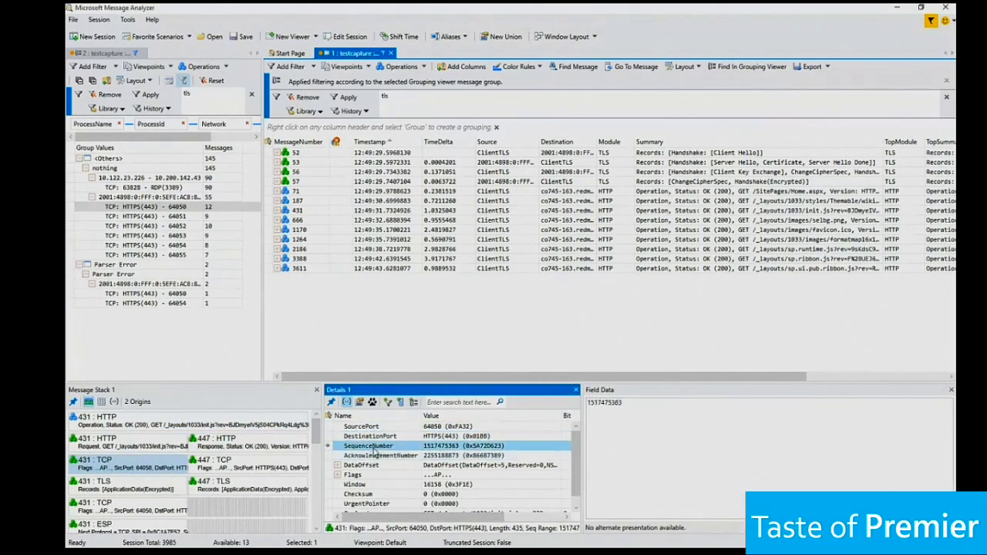
scroll(373, 449, down, 1)
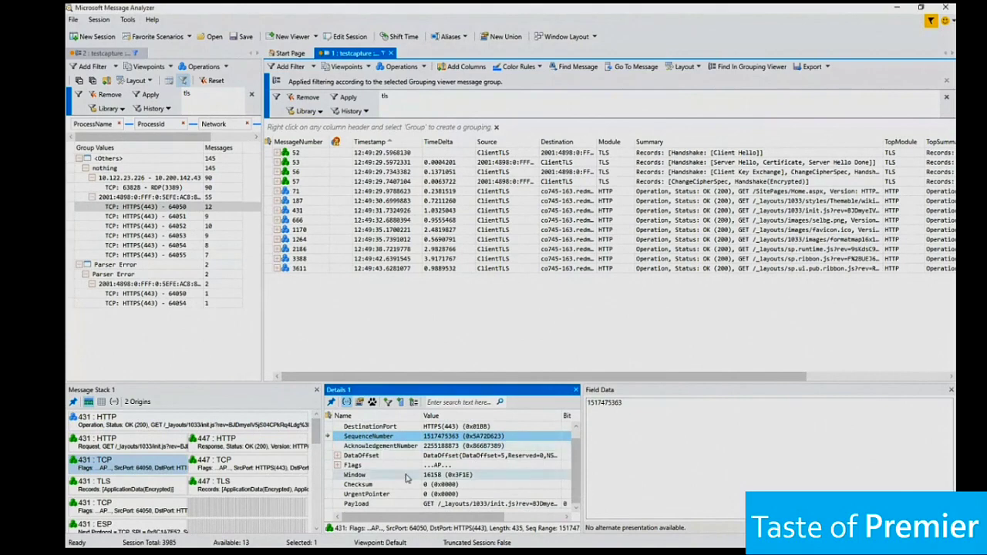
click(163, 426)
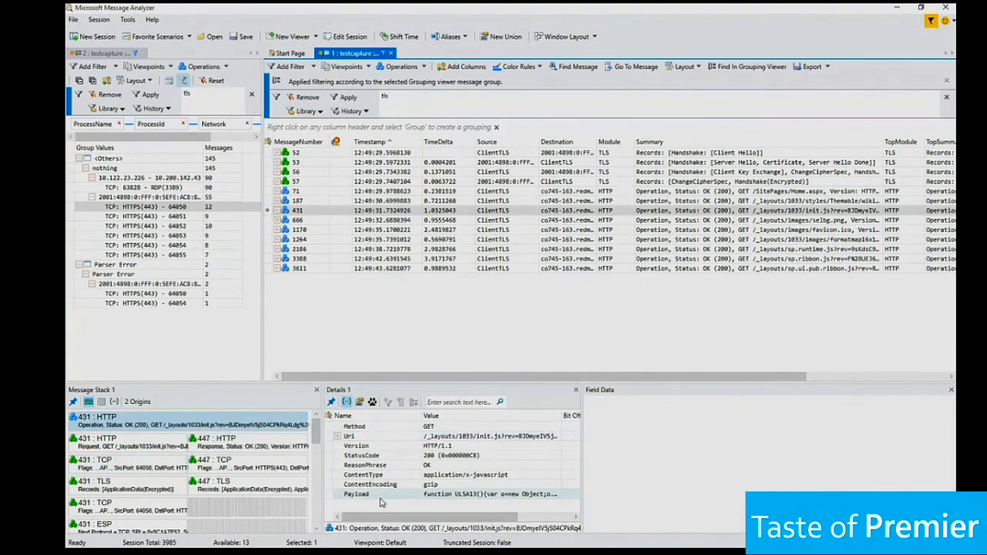
click(380, 497)
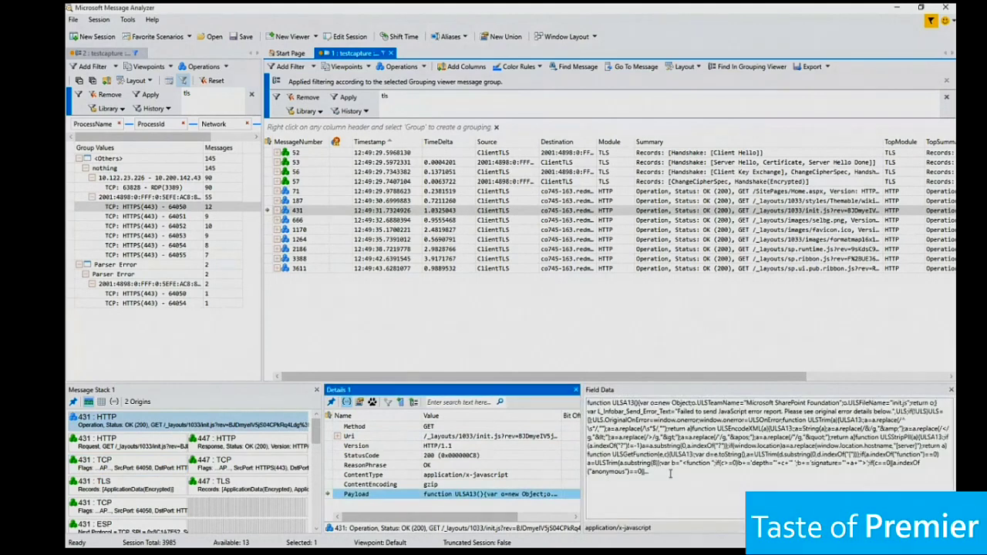
drag(670, 474, 589, 404)
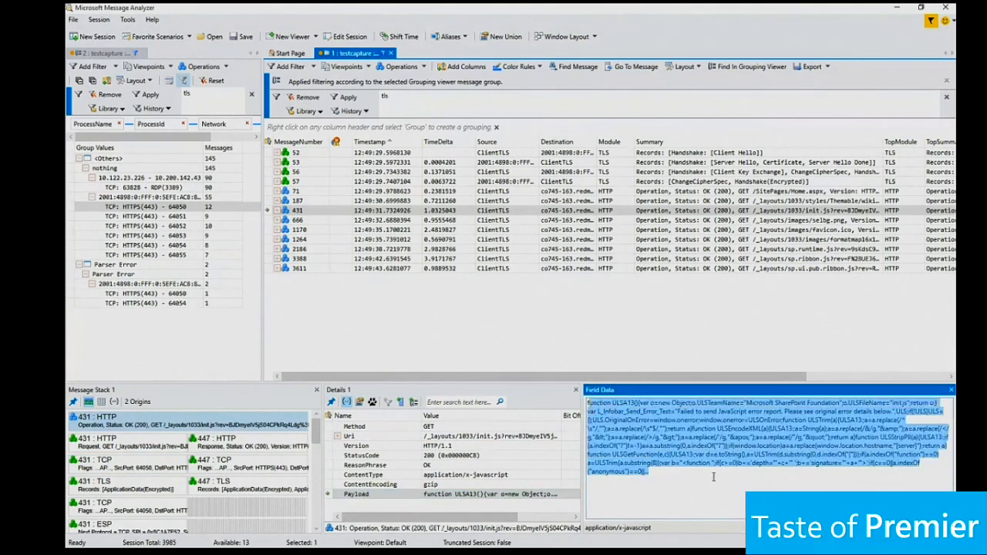
- Inspect the decrypted payloads of HTTP operations 1170, 666, 1264 and 2186, returning to the image in 1264
click(774, 230)
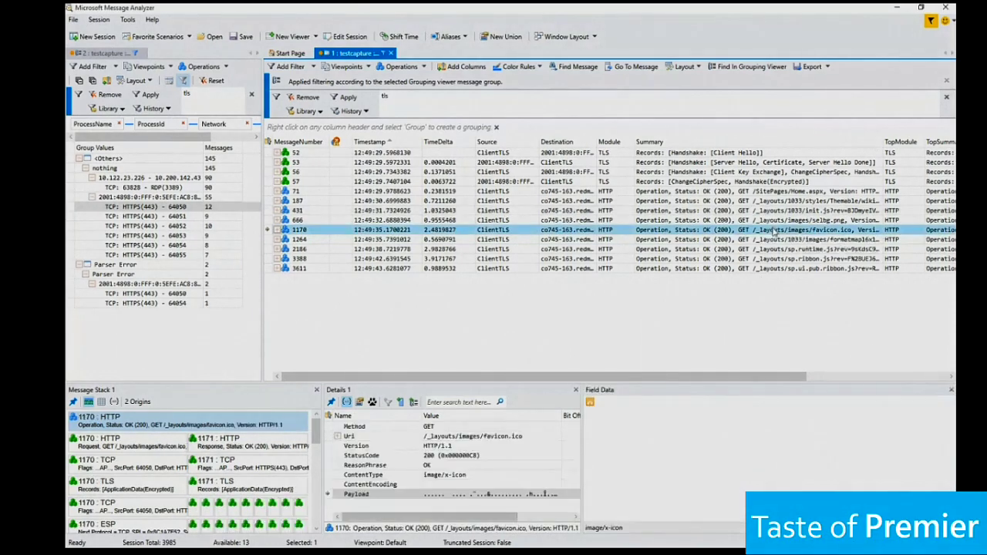
click(775, 222)
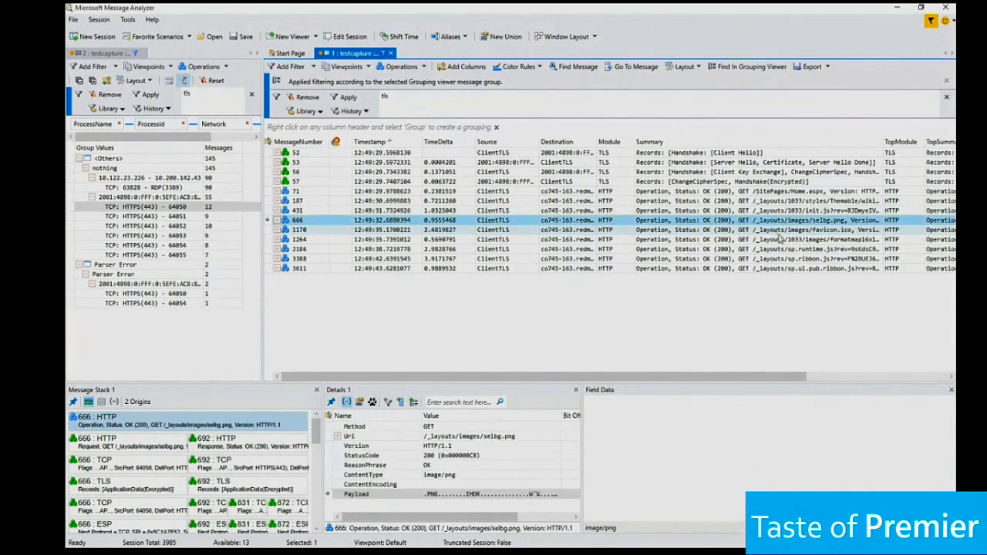
click(783, 230)
click(782, 240)
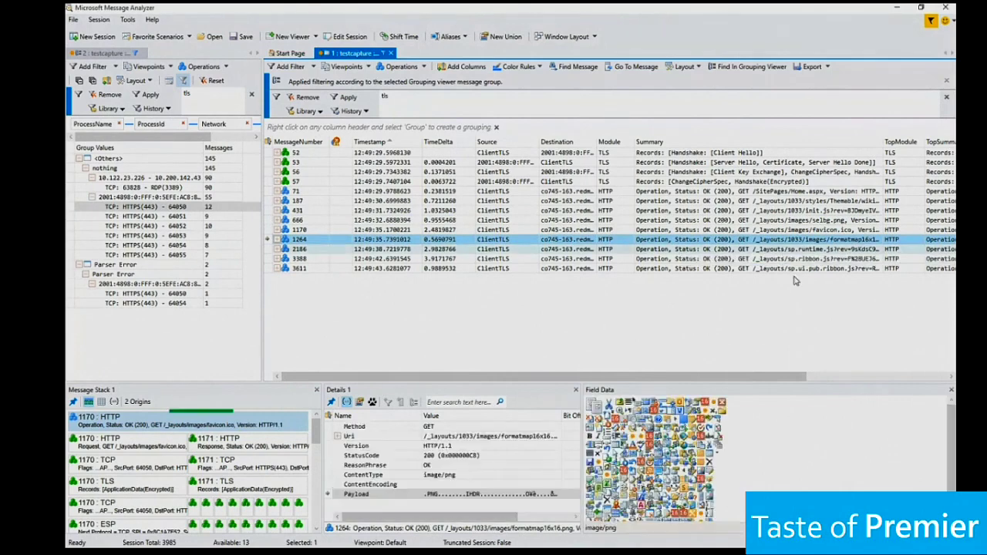
key(Down)
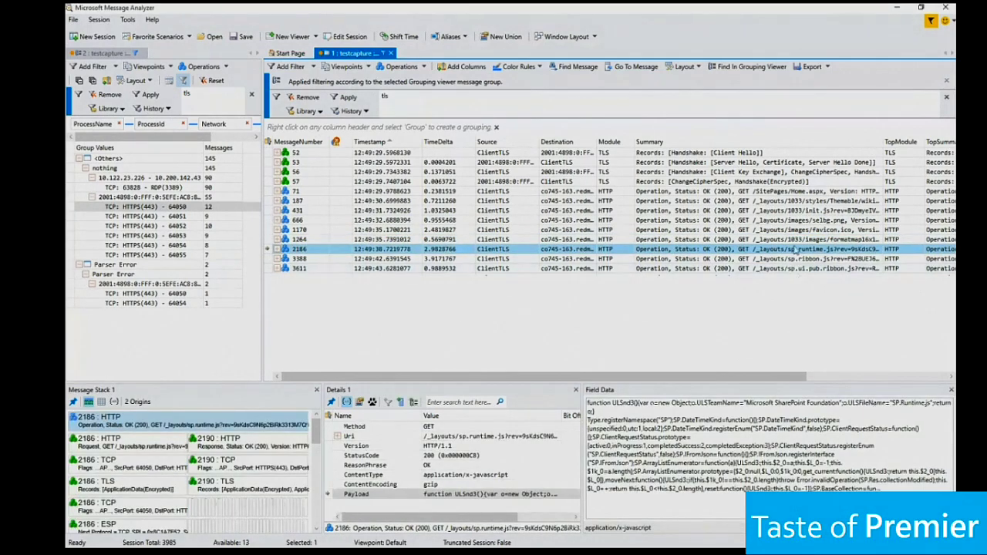
key(Up)
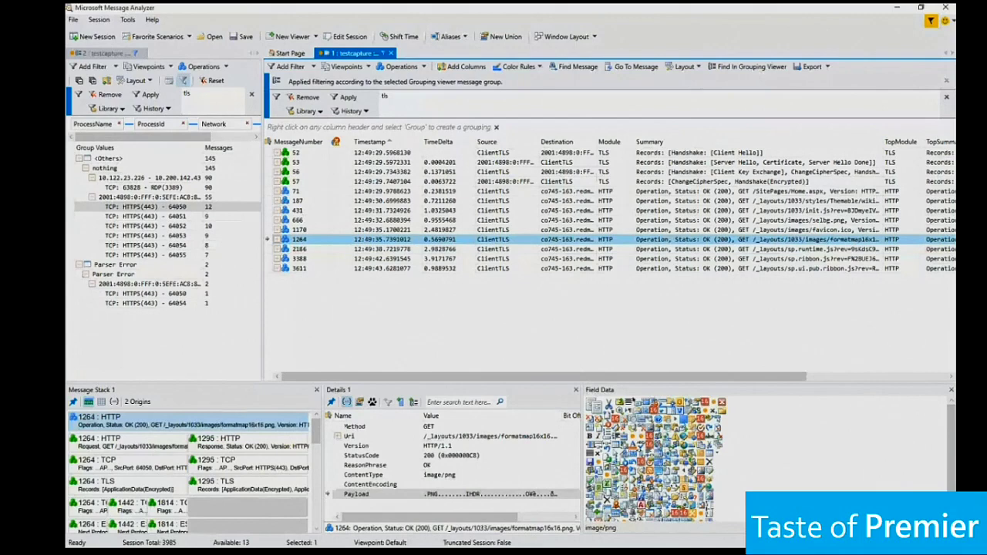
right_click(673, 424)
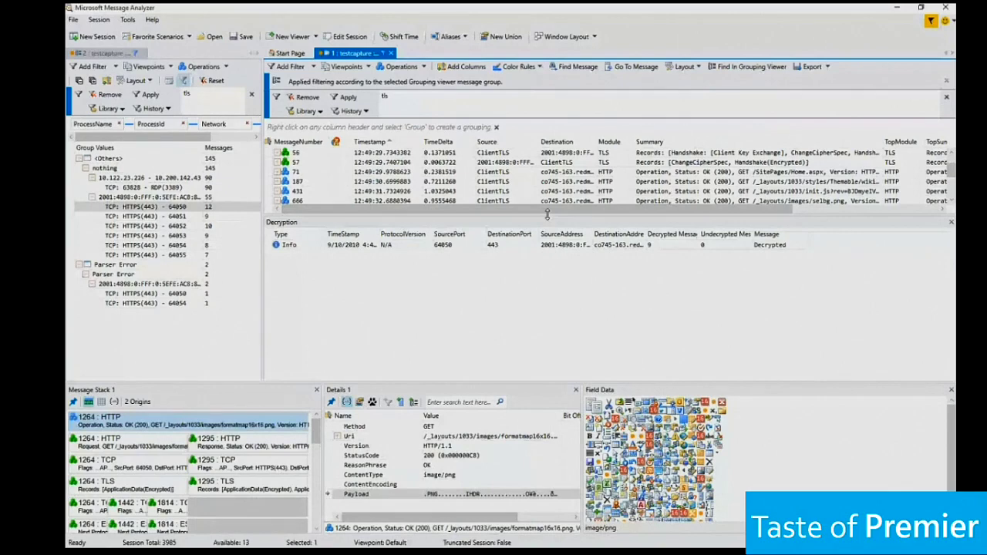
- Enlarge the message grid above the Decryption window and clear the port 64050 group selection to list decryption results for all conversations
drag(547, 214, 547, 260)
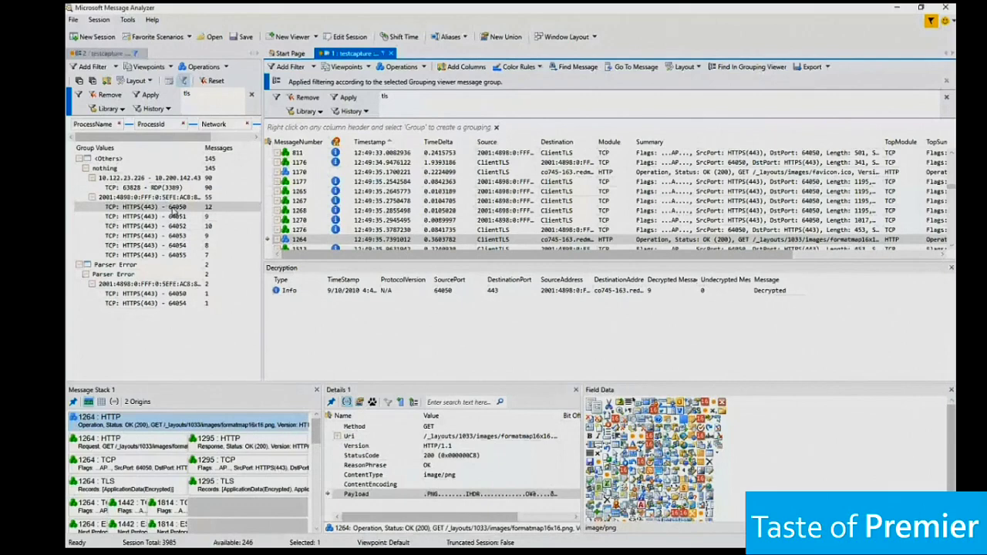
click(173, 210)
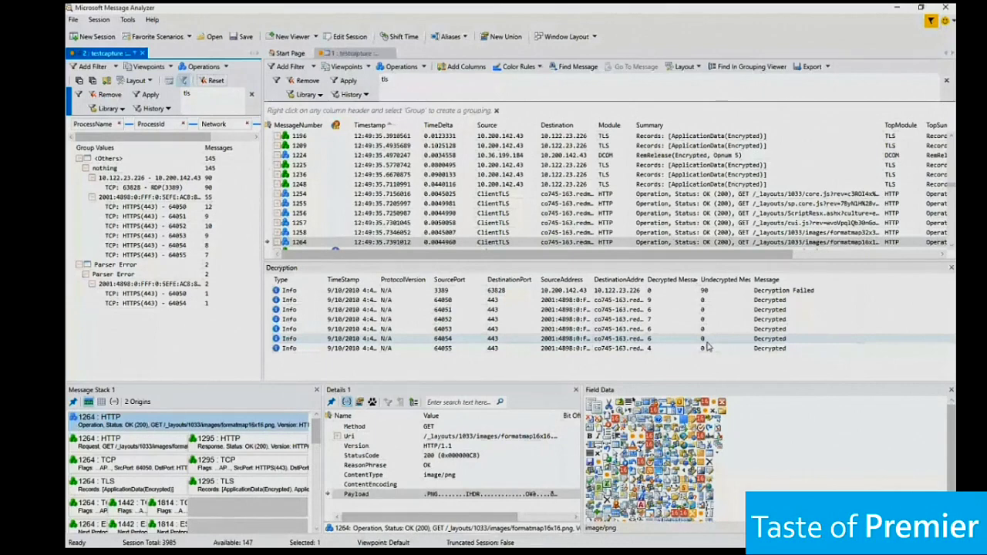
- Try the window layout presets and apply one with the Message Stack, Details and Field Data windows
click(566, 36)
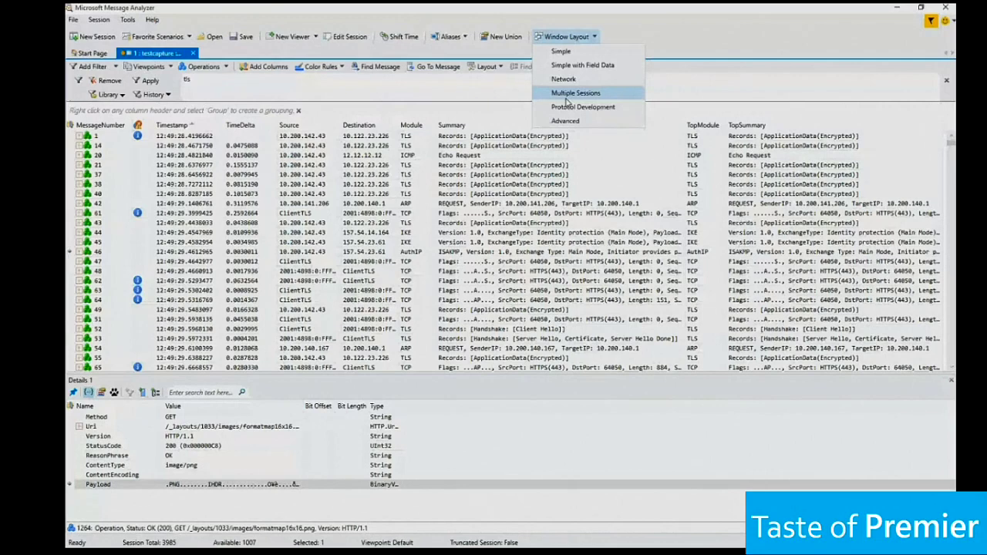
click(568, 102)
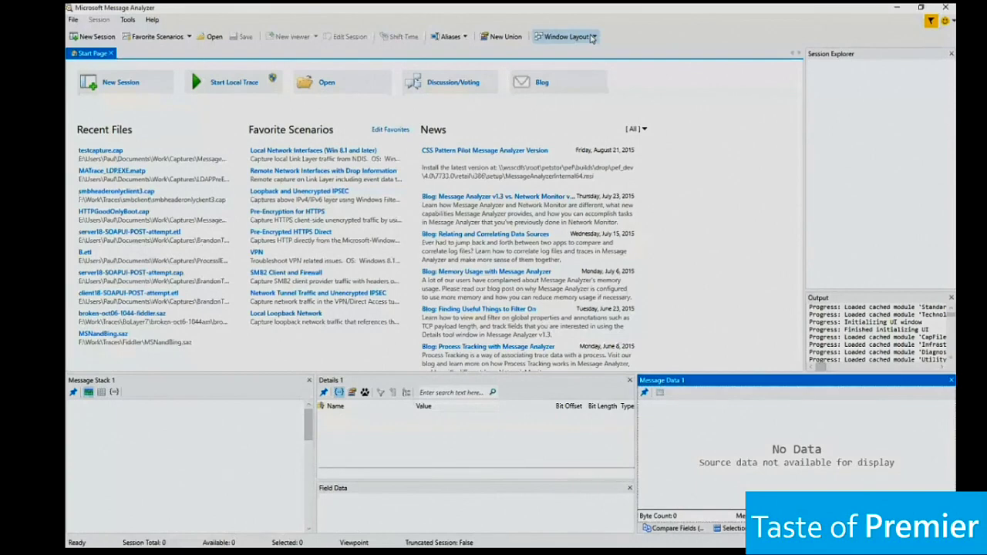
click(592, 37)
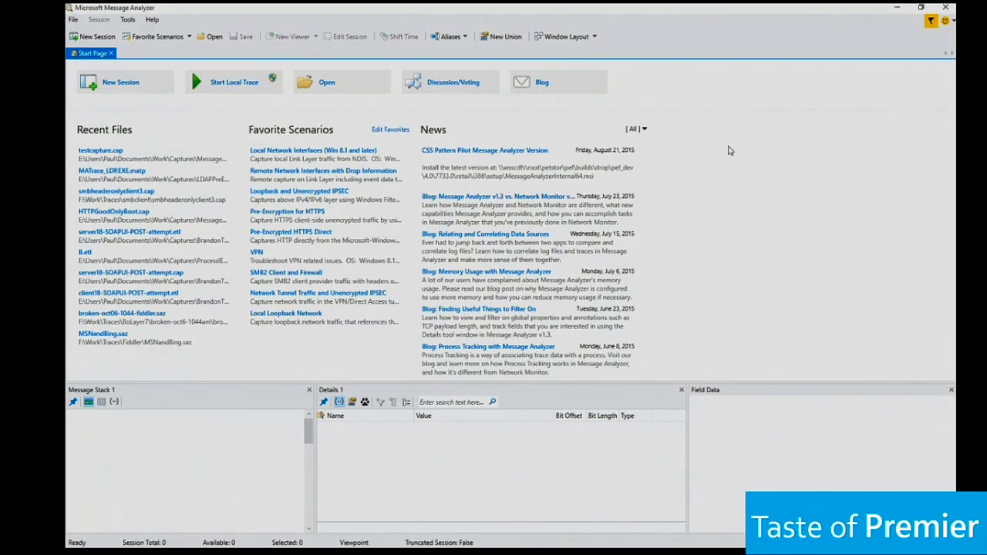
- Create a new session with a Live Trace data source and look through its favorite network trace scenarios
click(240, 87)
click(233, 90)
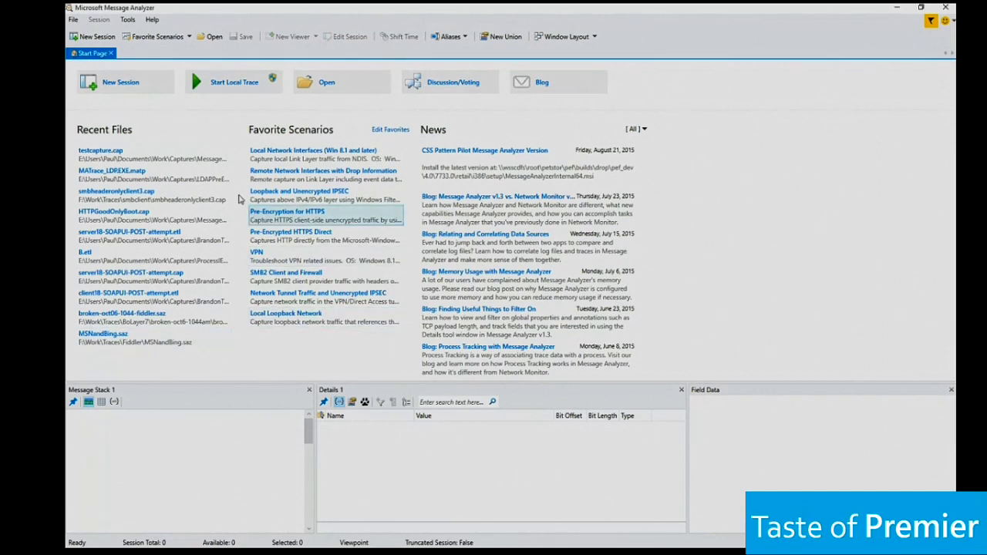
click(128, 91)
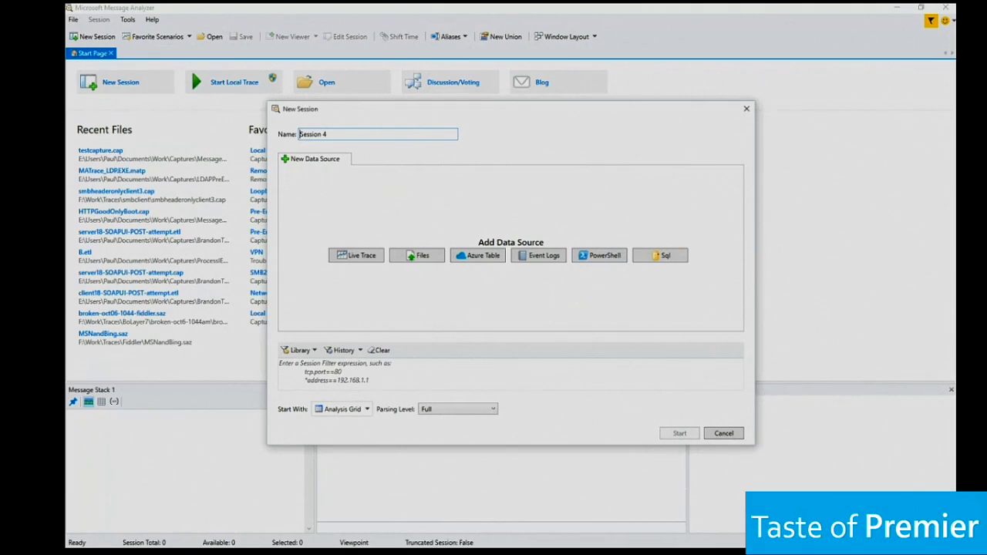
click(363, 261)
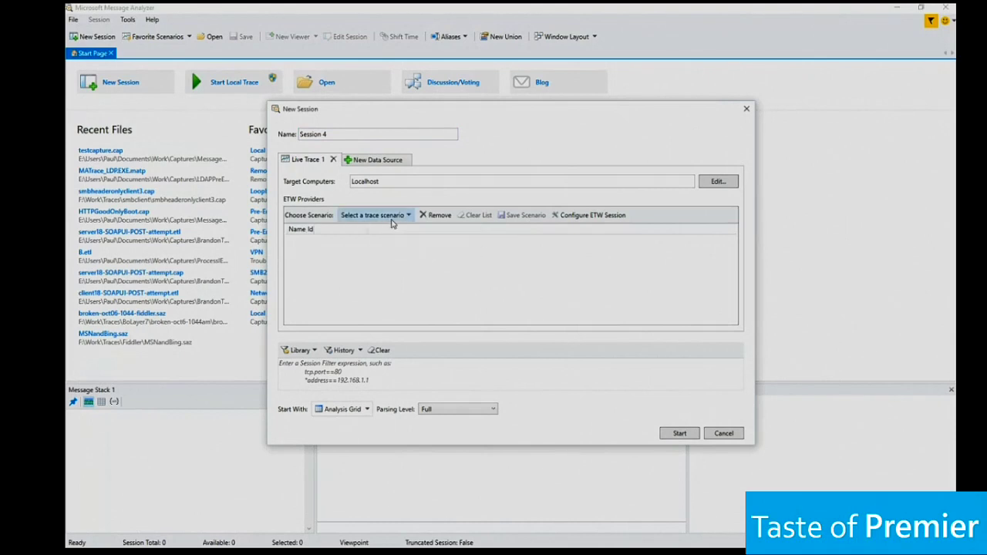
click(393, 220)
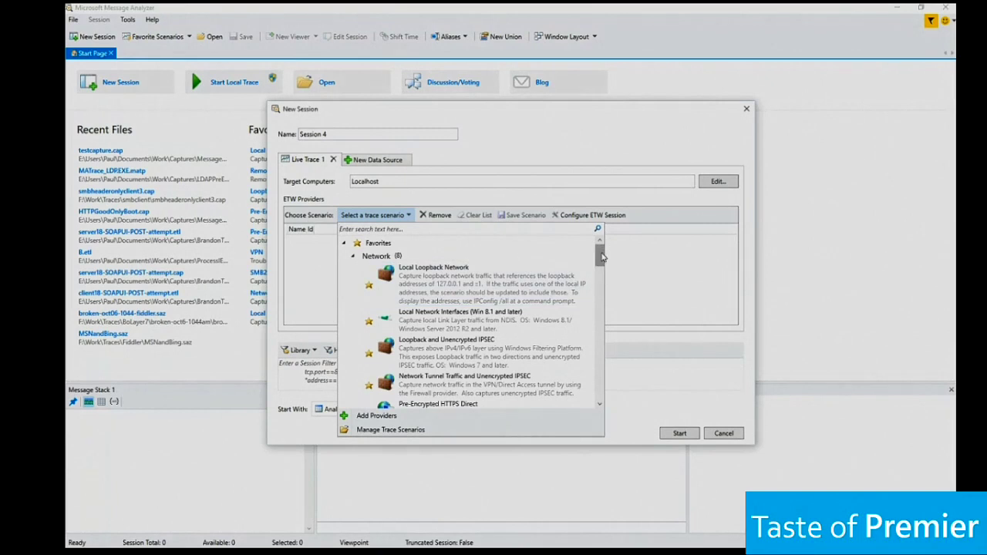
drag(600, 257, 601, 260)
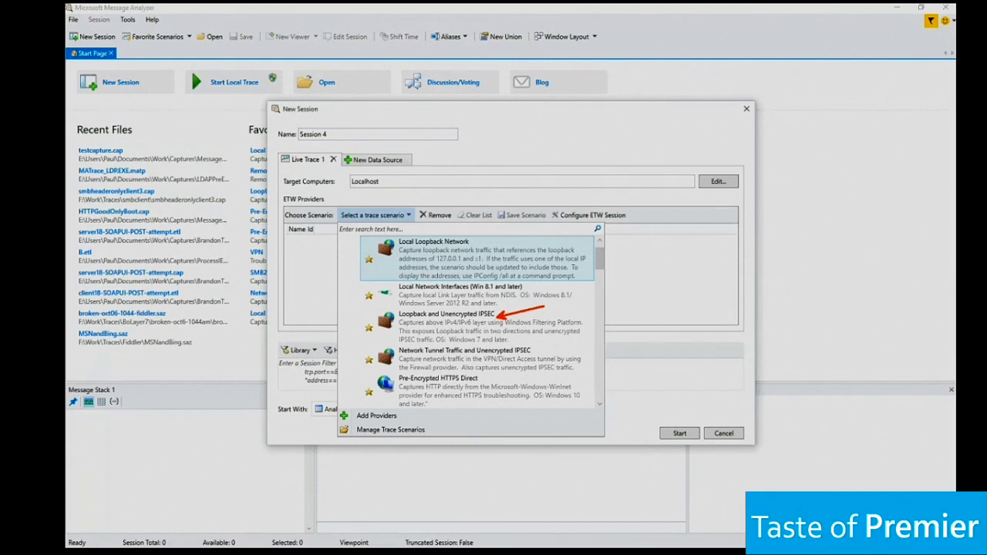
key(Escape)
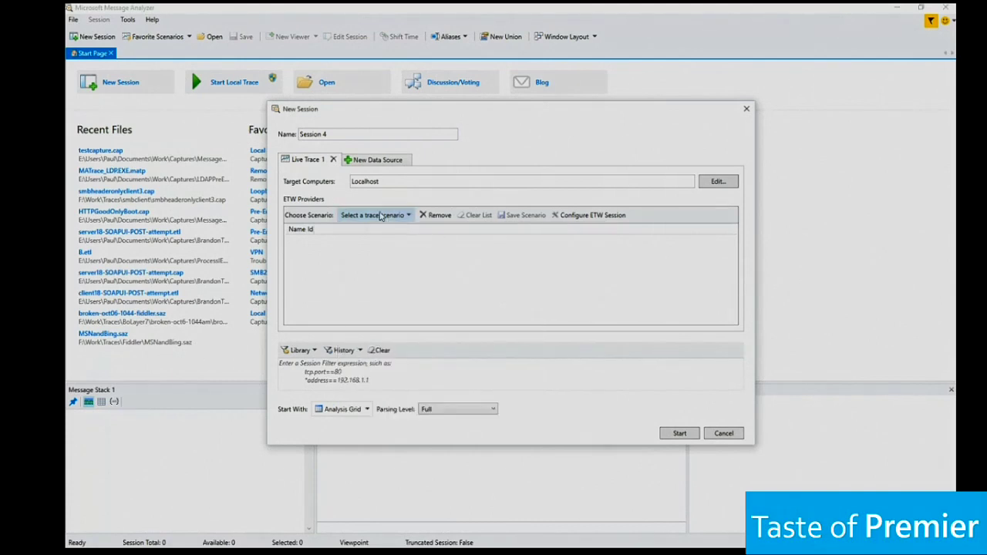
- Examine the Loopback and Unencrypted IPSEC, Pre-Encrypted HTTPS Direct and Pre-Encryption for HTTPS trace scenarios
click(381, 217)
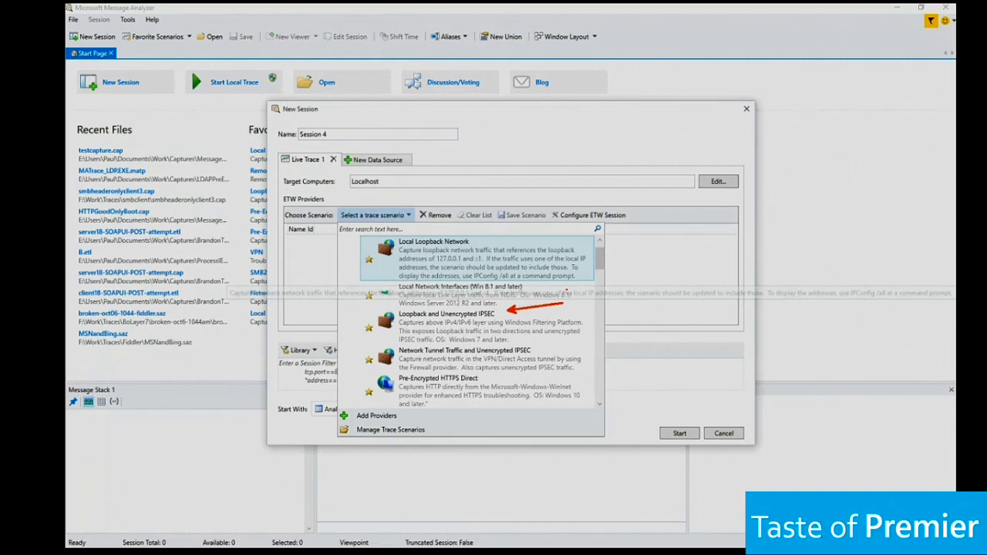
key(Escape)
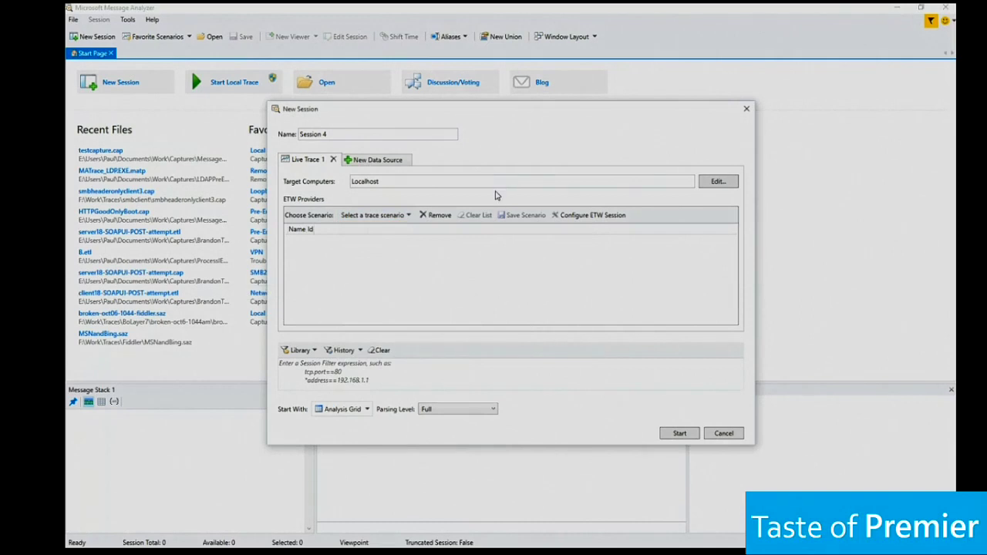
click(406, 216)
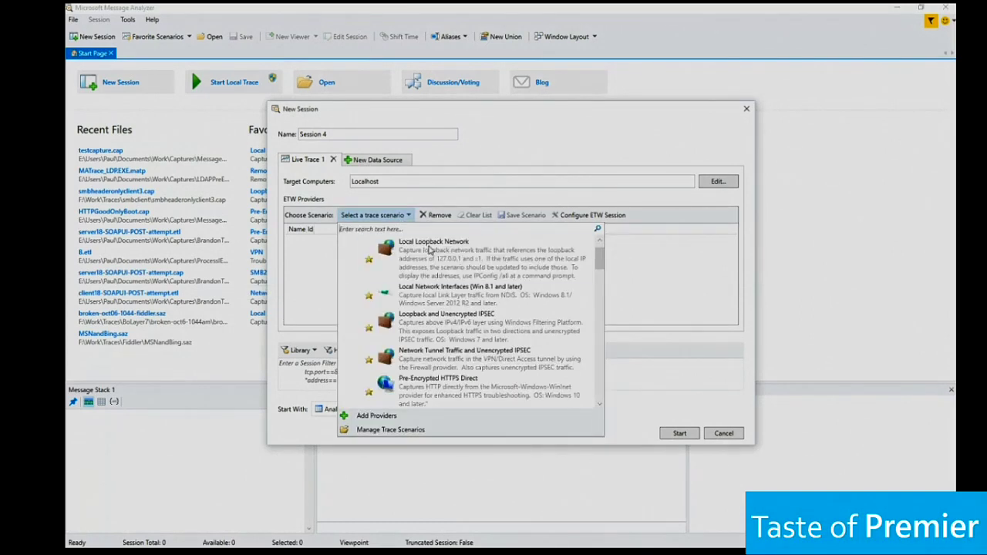
scroll(600, 405, down, 5)
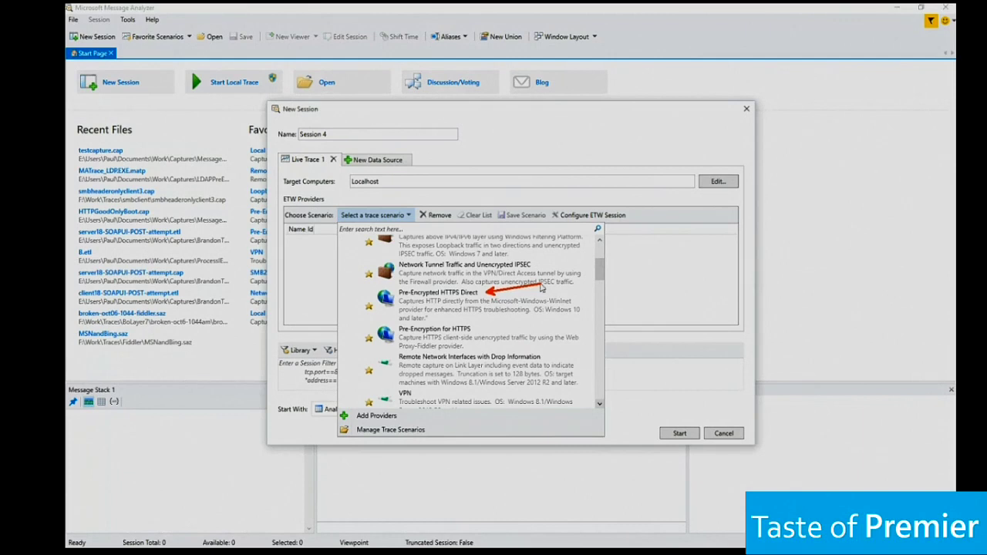
key(Escape)
click(399, 218)
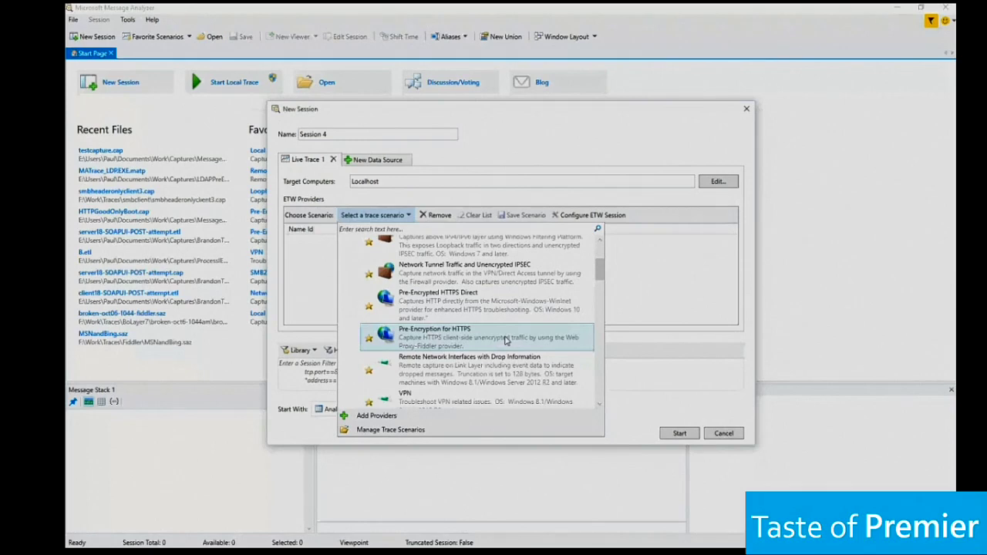
click(506, 339)
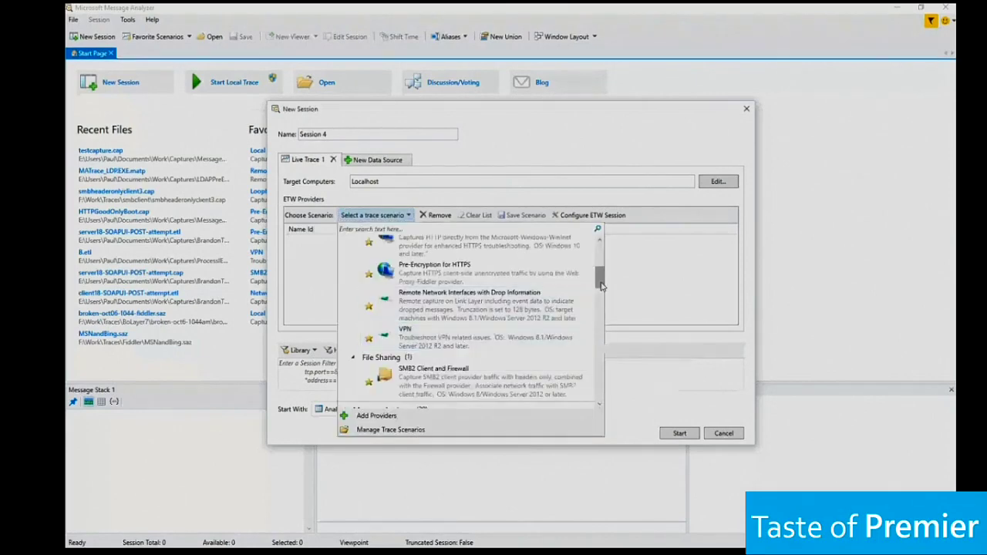
- Look through the remaining trace scenarios, including File Sharing, Device, System and My Items, without choosing one
drag(601, 286, 602, 291)
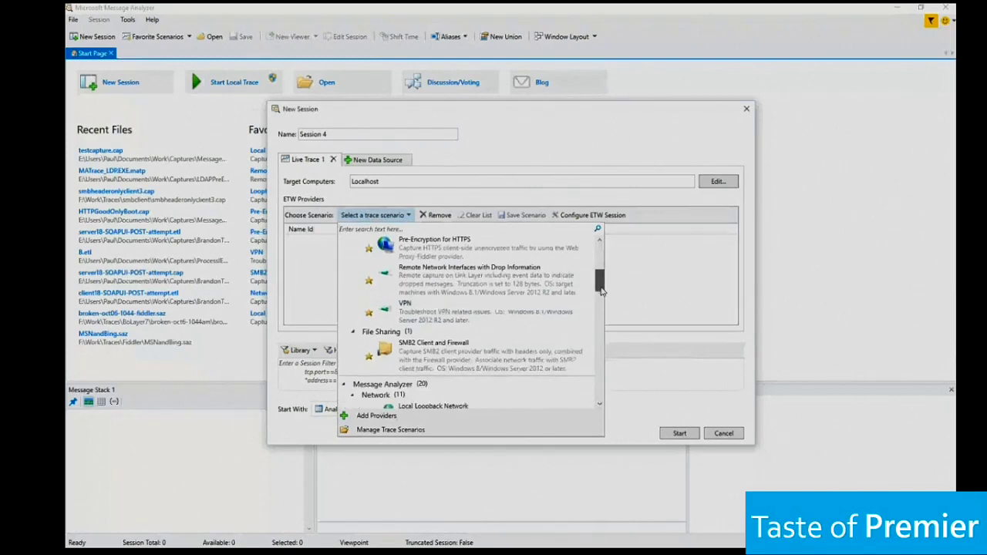
drag(602, 291, 602, 300)
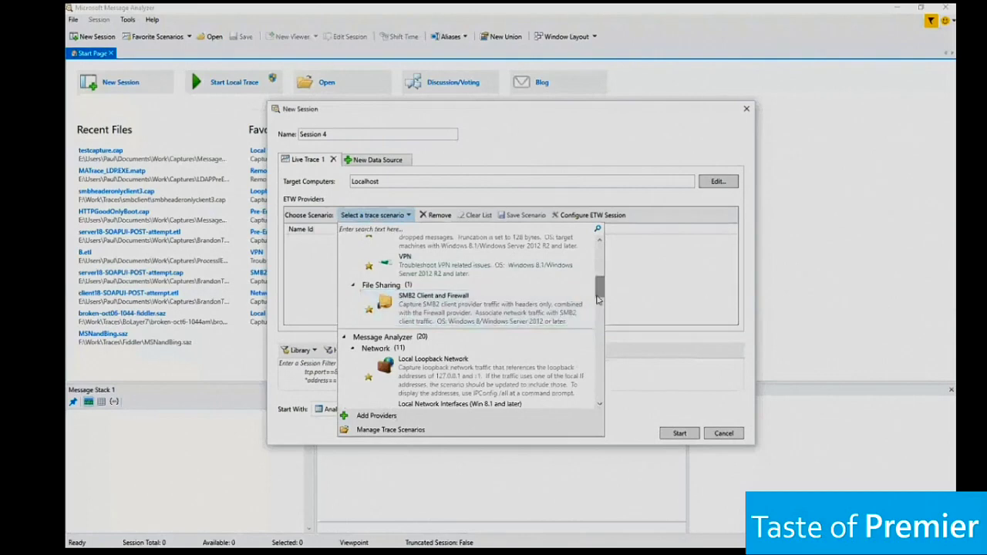
drag(599, 293, 606, 400)
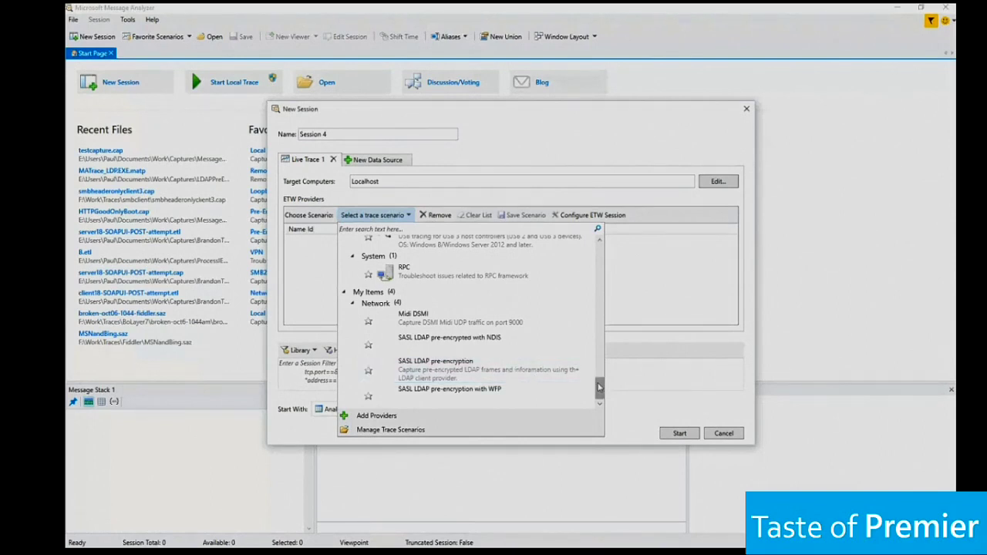
drag(600, 388, 600, 373)
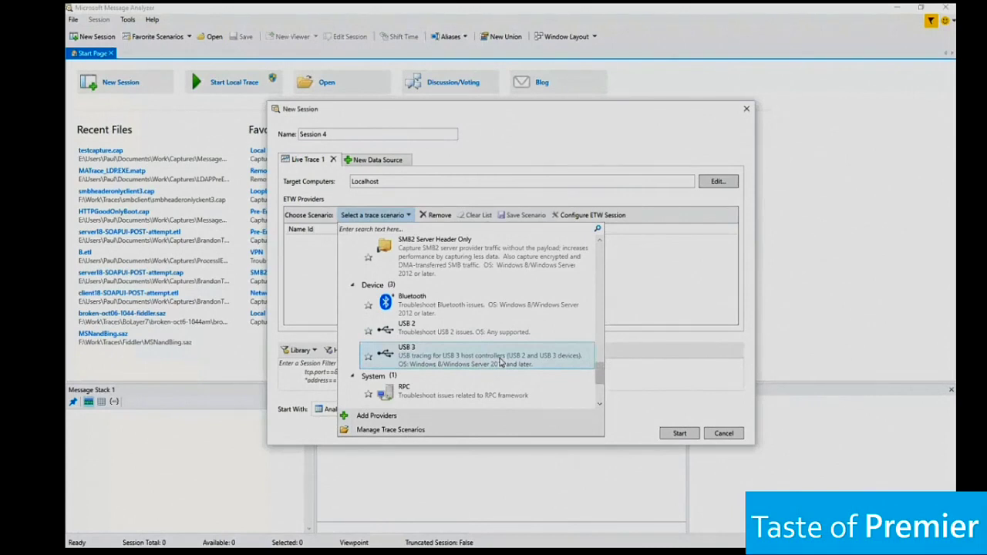
click(494, 316)
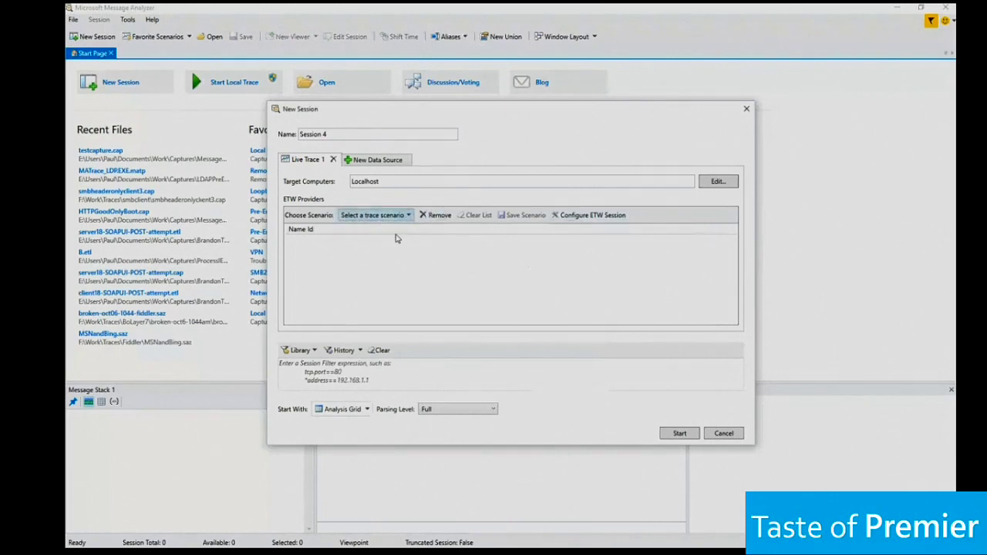
- Browse the ETW providers that can be added to the live trace, and cancel the provider selection and the new session
click(376, 215)
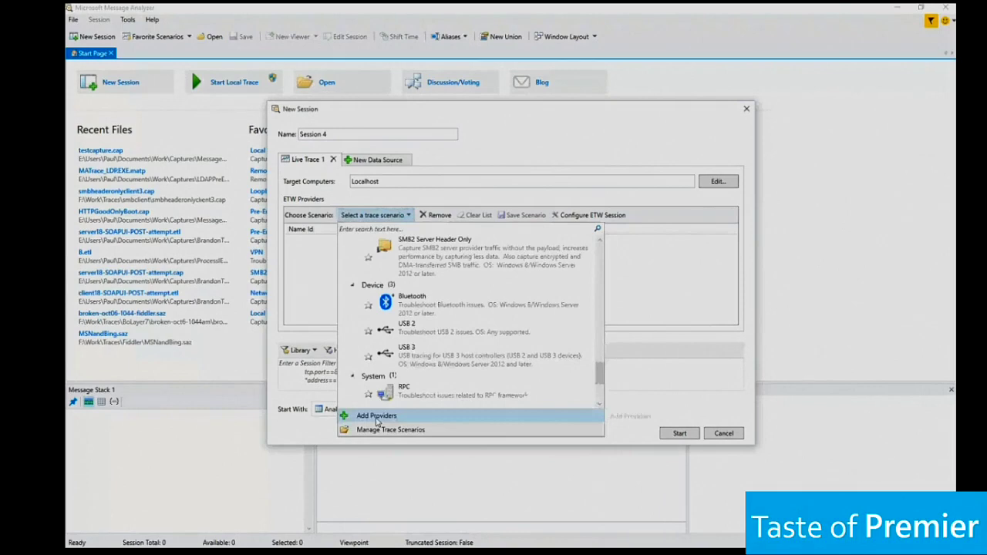
click(376, 417)
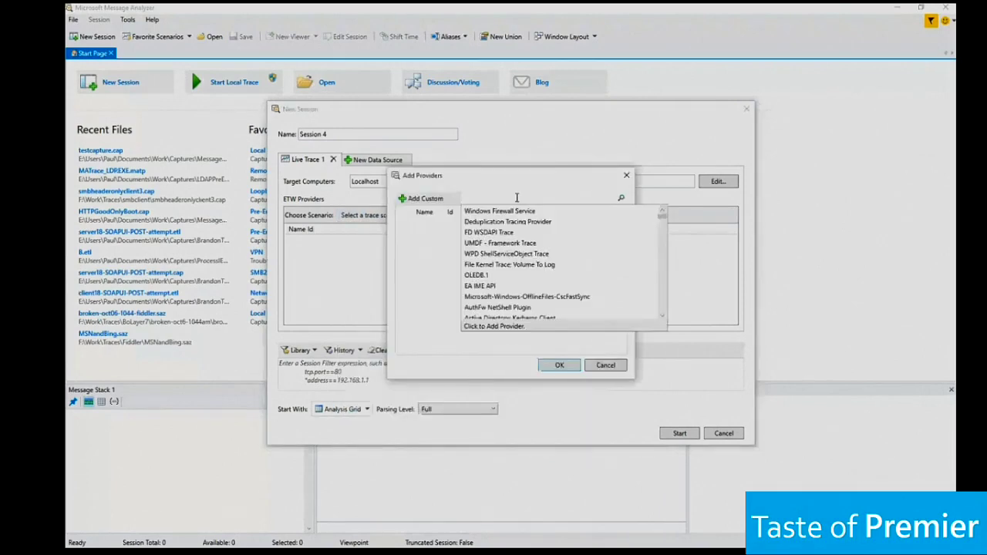
drag(662, 215, 664, 241)
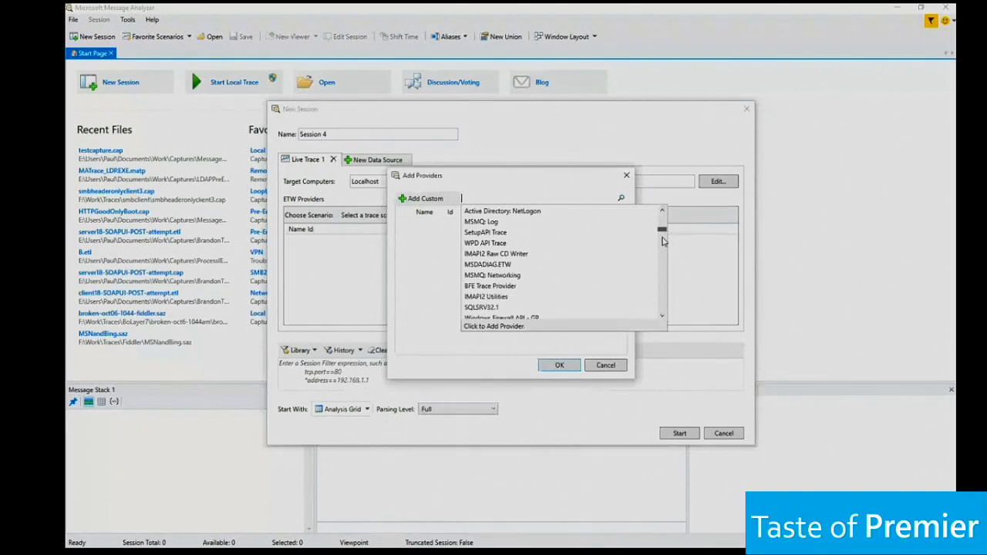
drag(663, 241, 664, 245)
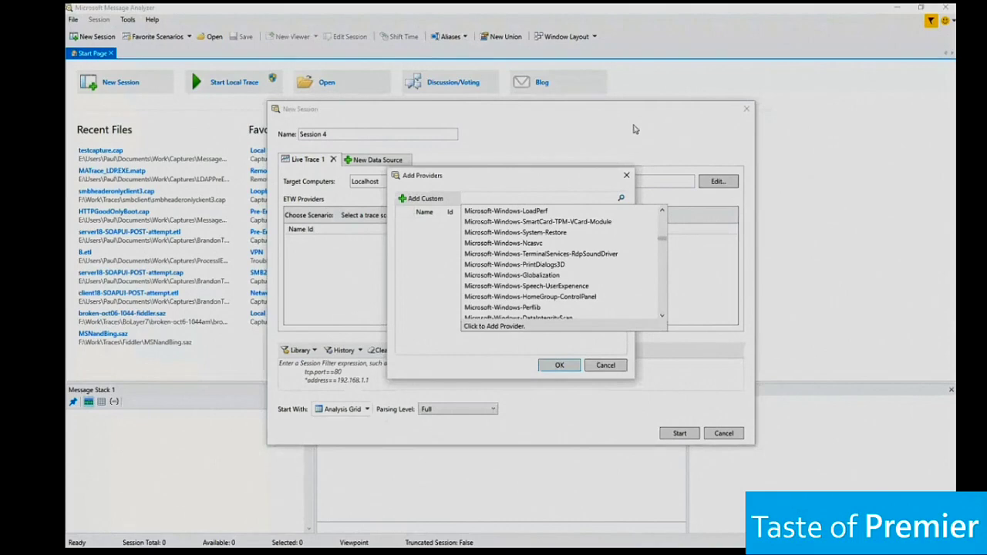
click(604, 366)
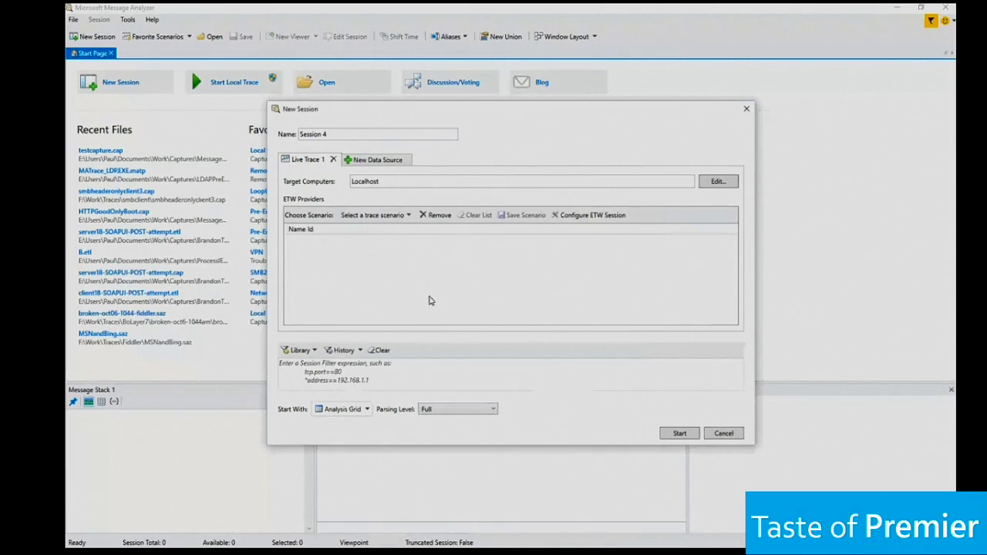
click(722, 434)
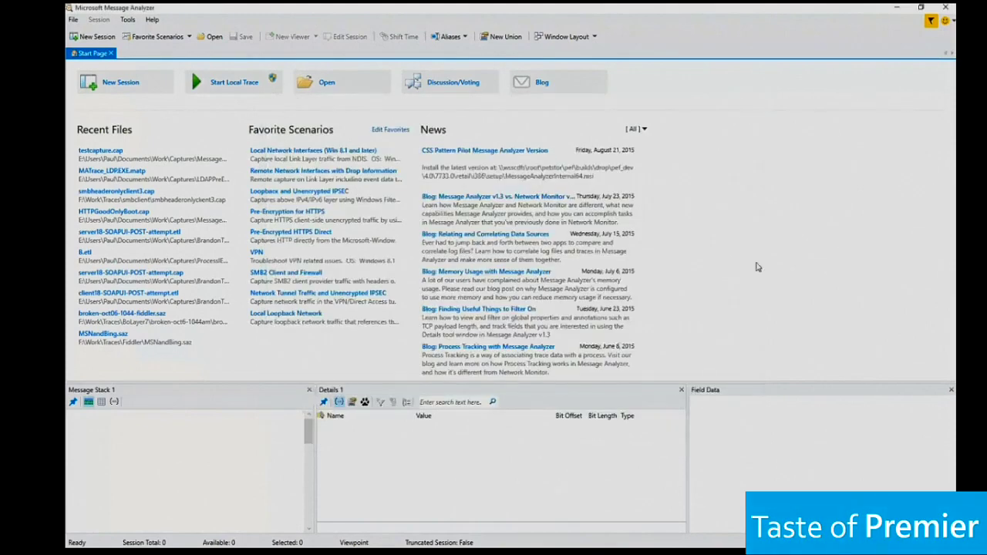